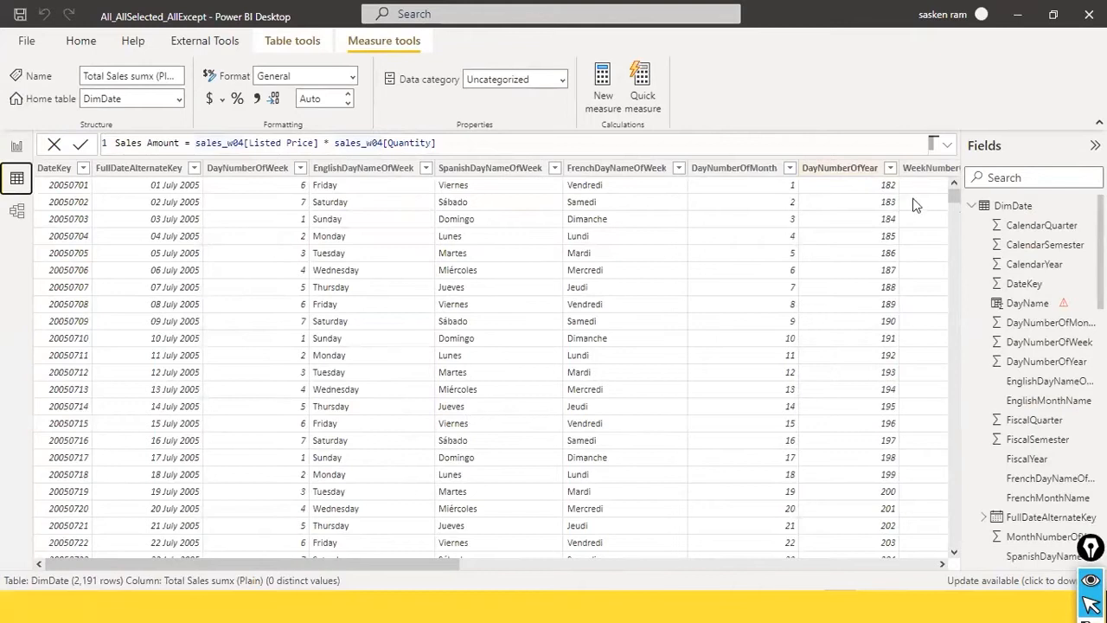
- Show the sales_w04 table data and compare the formulas behind its Listed Price and Sales Amount columns
click(972, 206)
click(1006, 228)
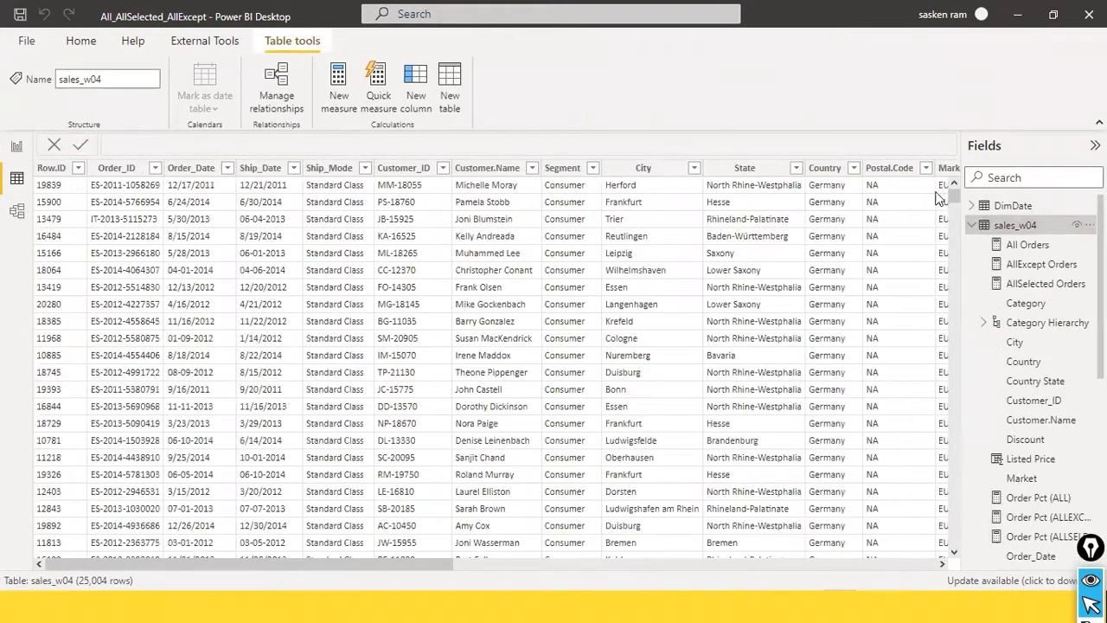
scroll(739, 543, right, 15)
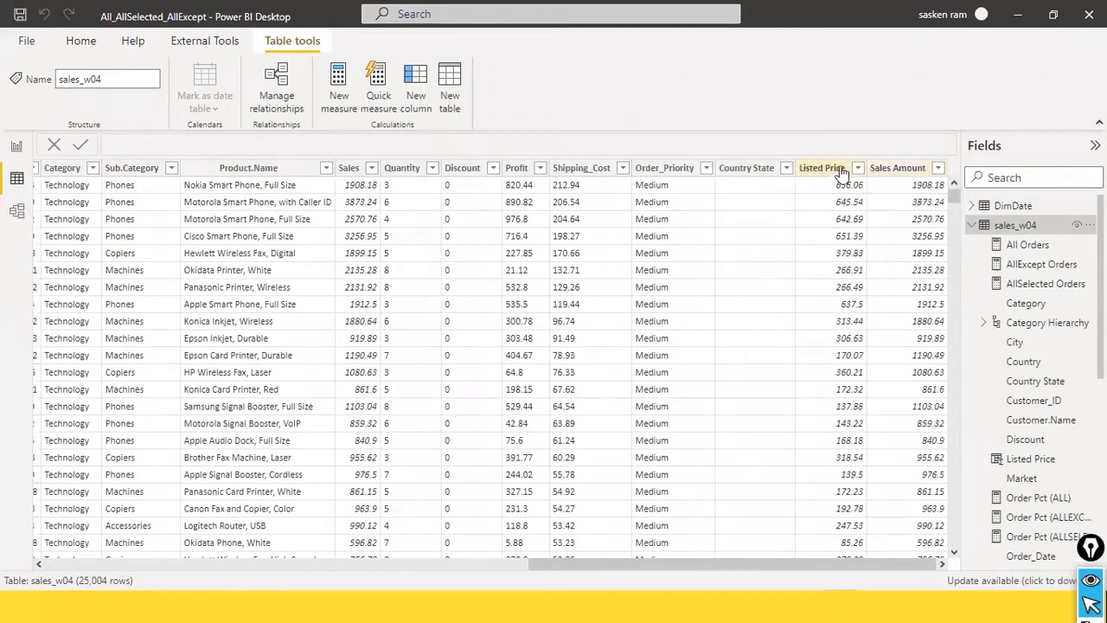
click(837, 169)
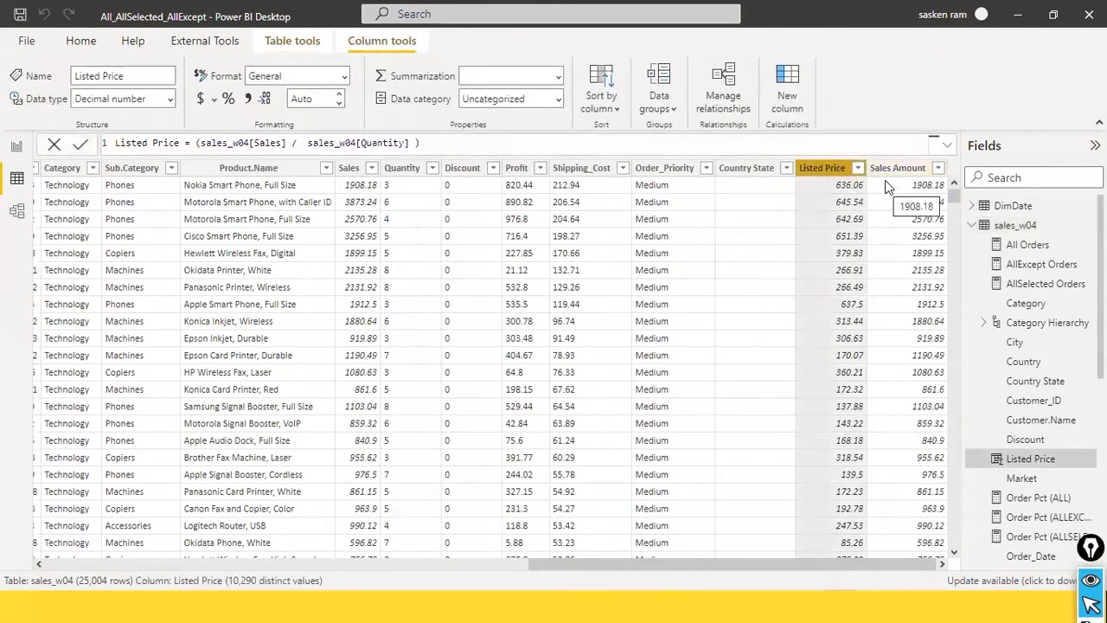
click(904, 168)
click(837, 172)
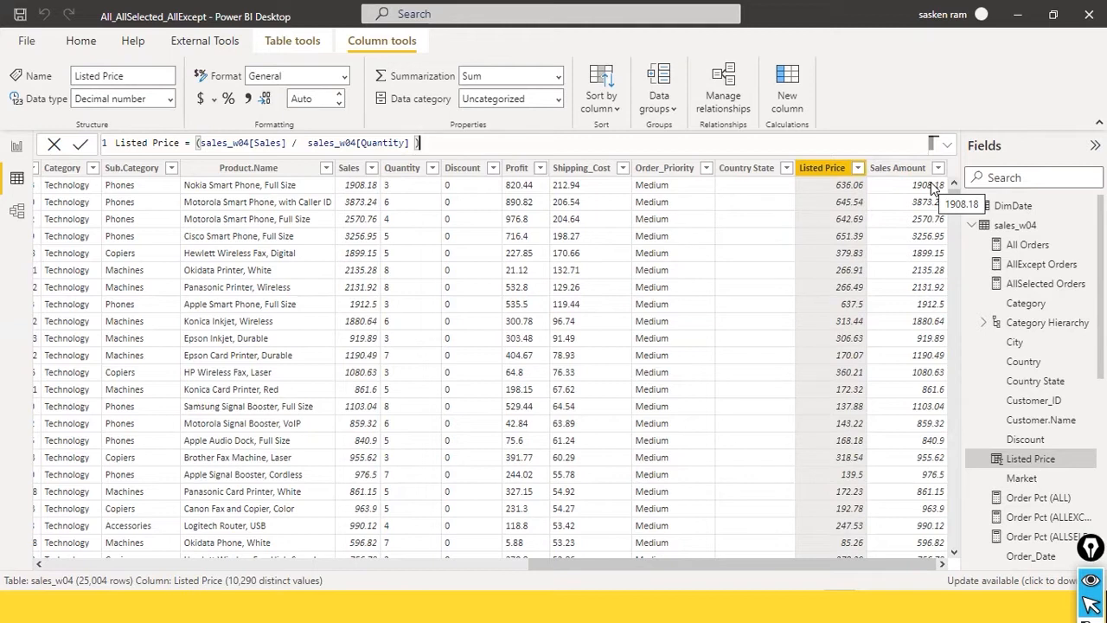
click(889, 173)
click(826, 170)
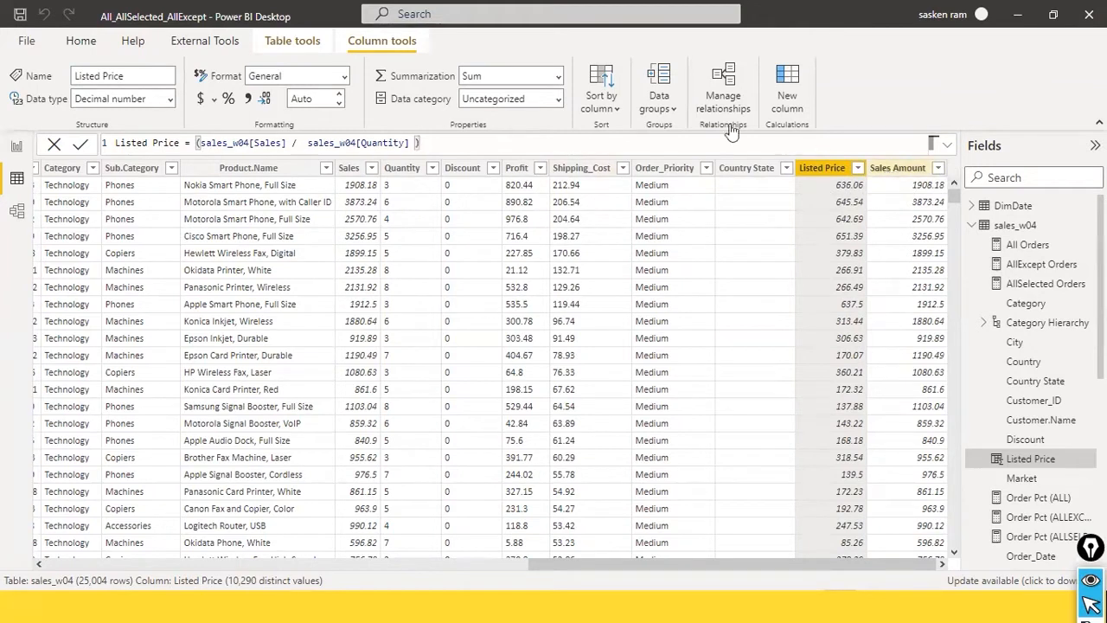
- Examine the Sales and Quantity references in the Listed Price formula against those used by Sales Amount
key(Right)
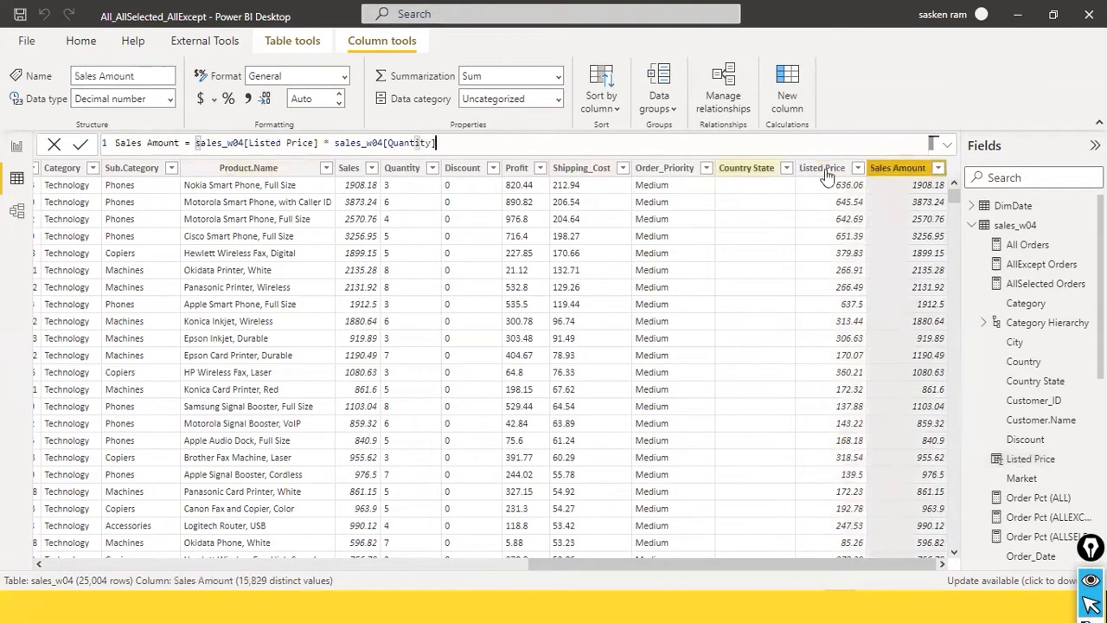
click(826, 172)
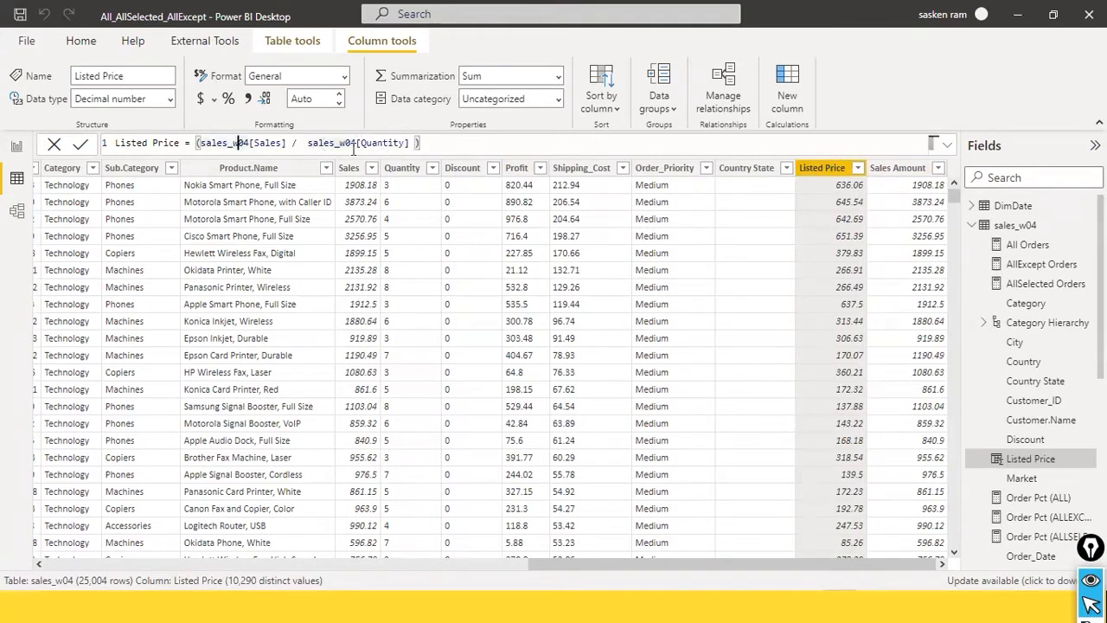
click(393, 142)
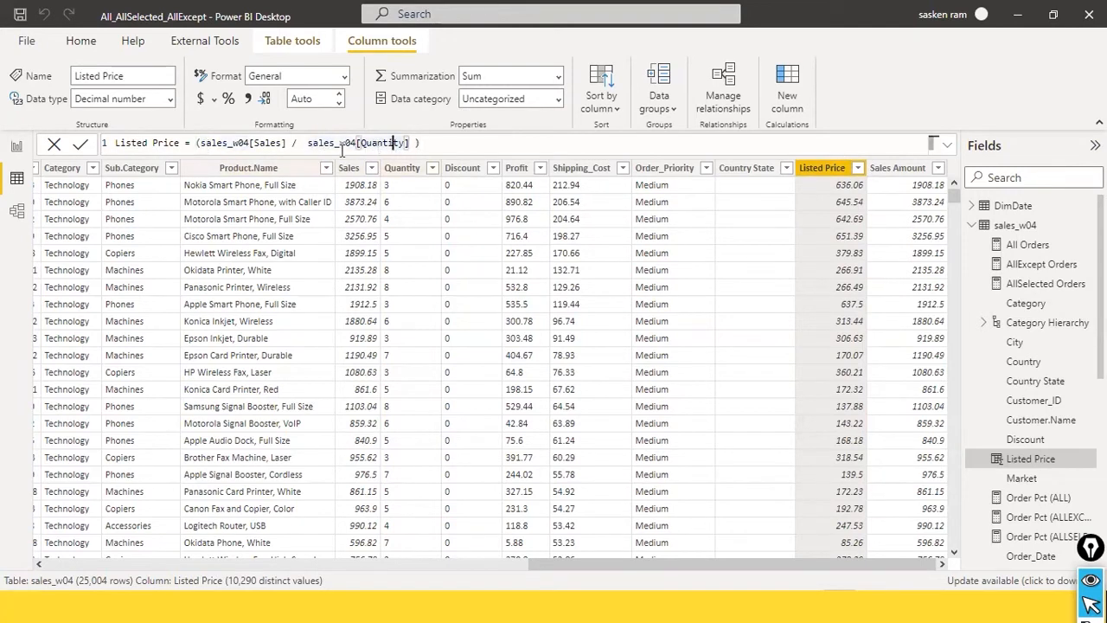
click(410, 144)
click(899, 169)
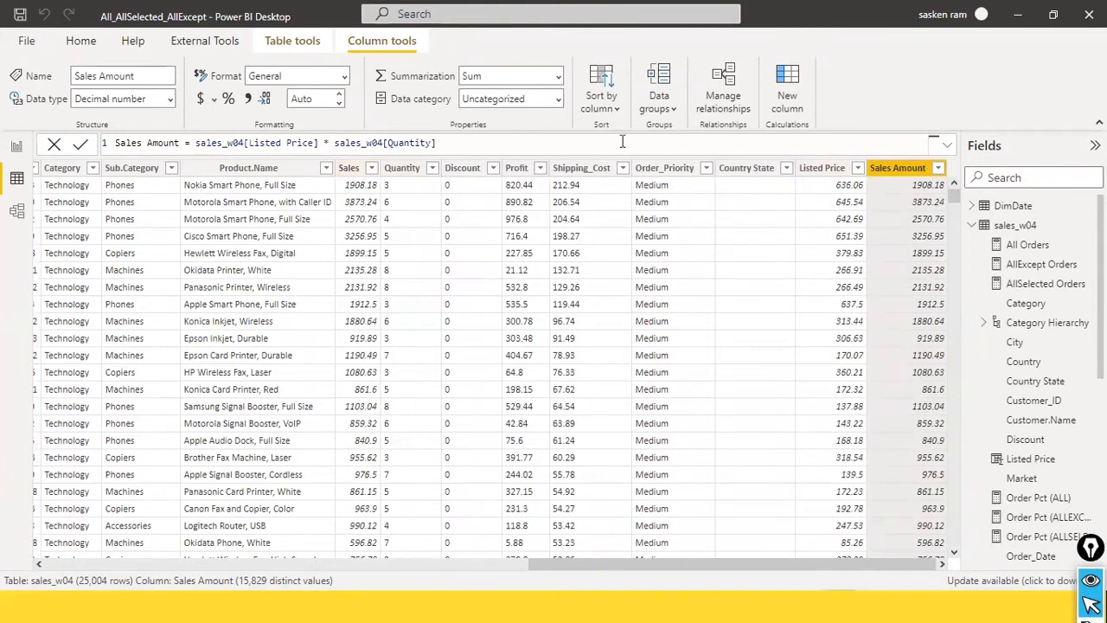
- Add a calculated column to sales_w04 defined as Listed Price 2 = sales_w04[Sales Amount] / sales_w04[Quantity]
click(813, 173)
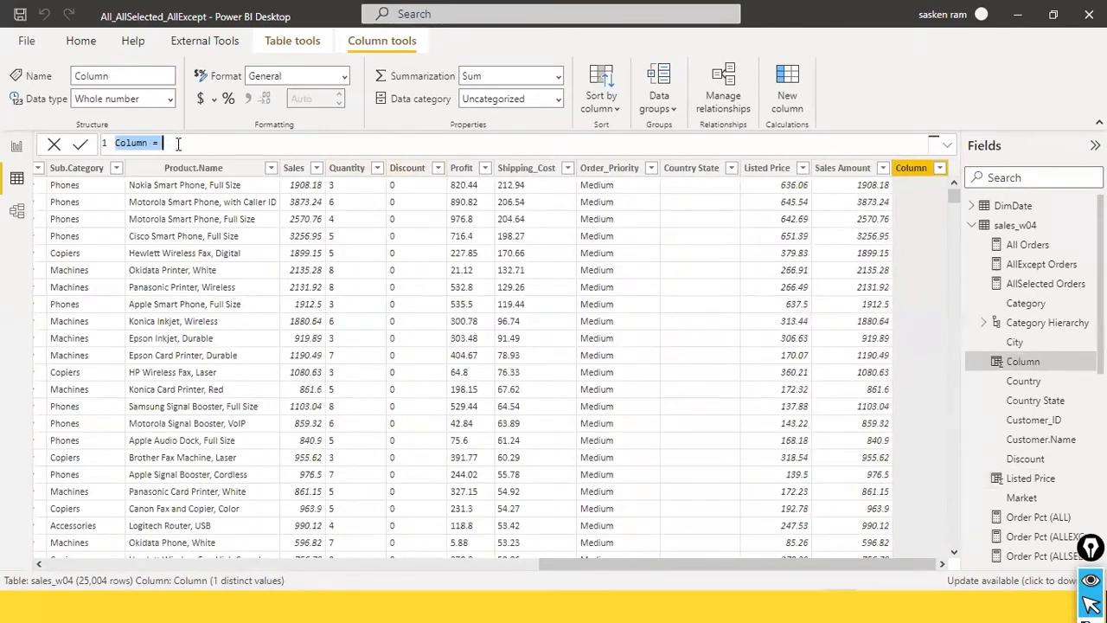
text(Lis)
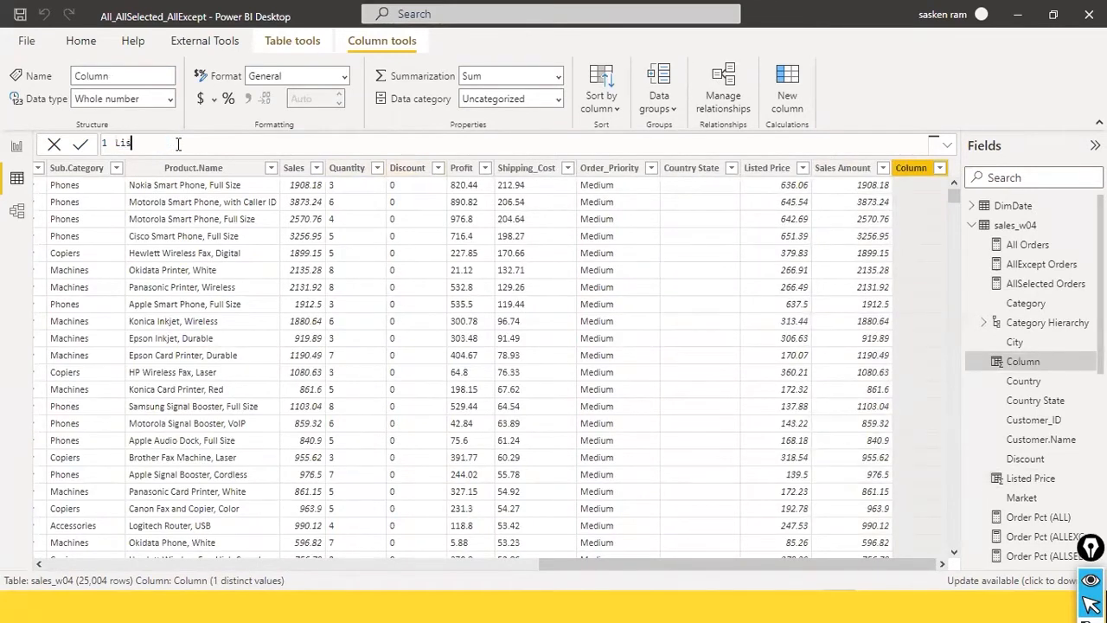
text(ted Price * )
text(sales am)
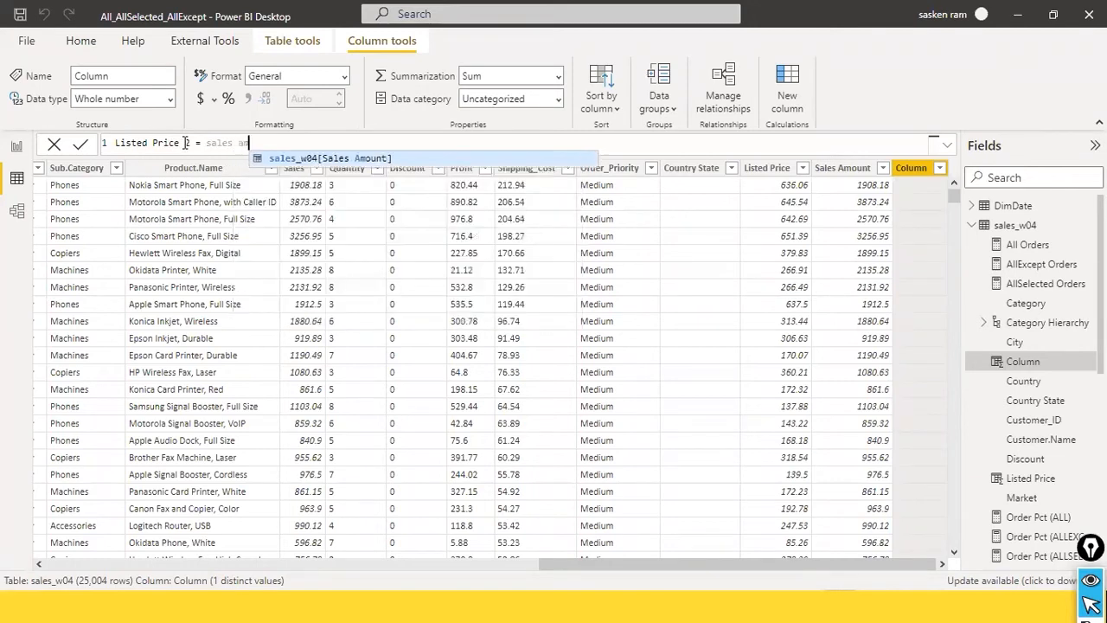
key(Tab)
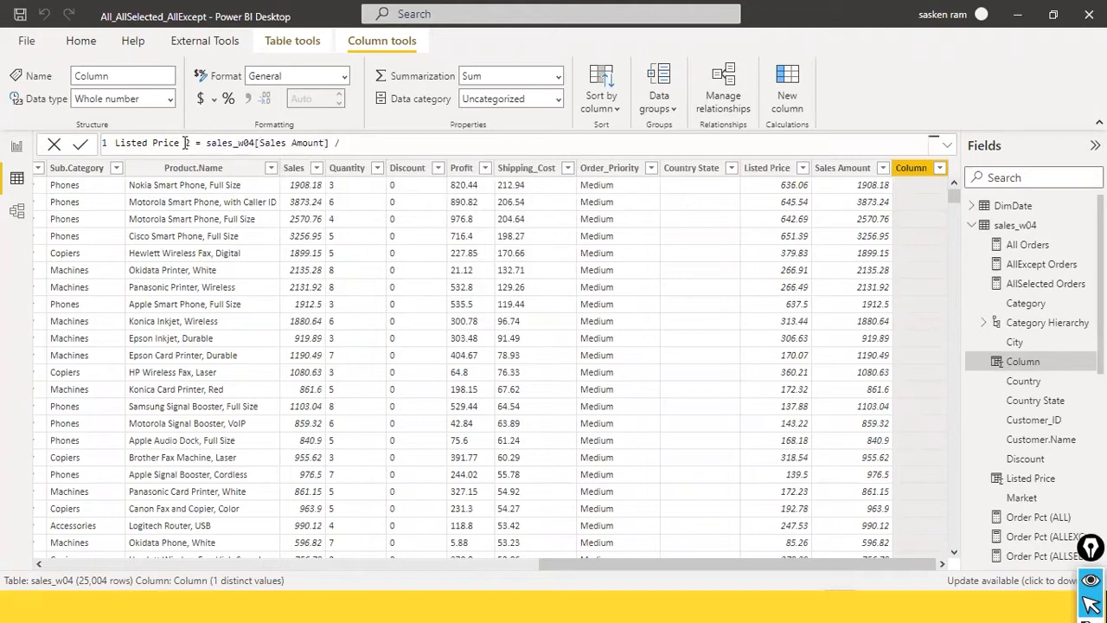
text(quanti)
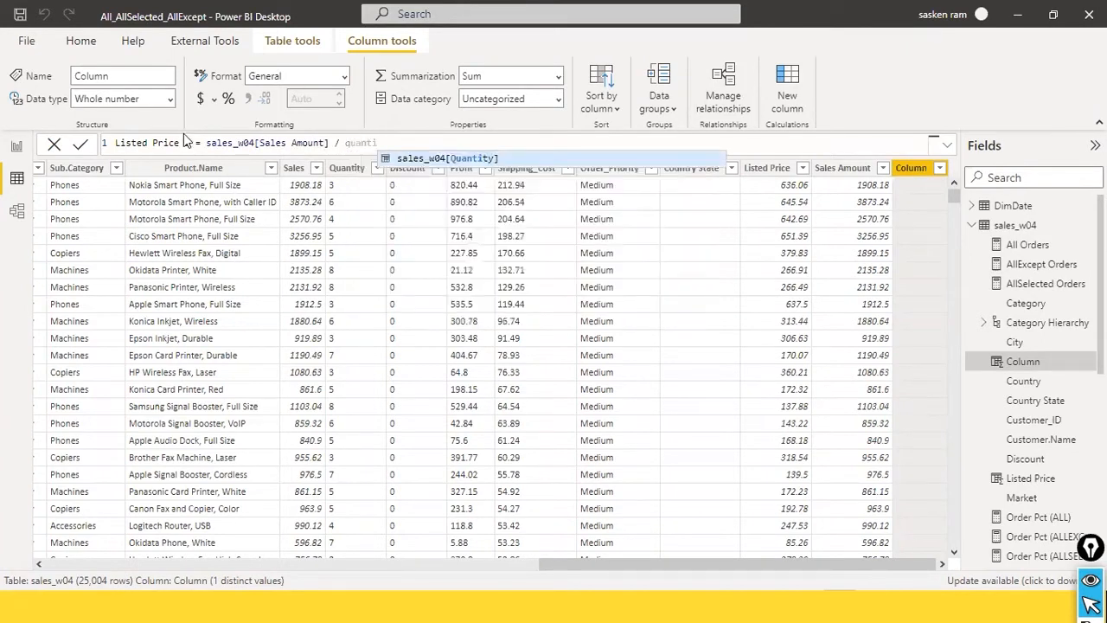
key(Tab)
key(Home)
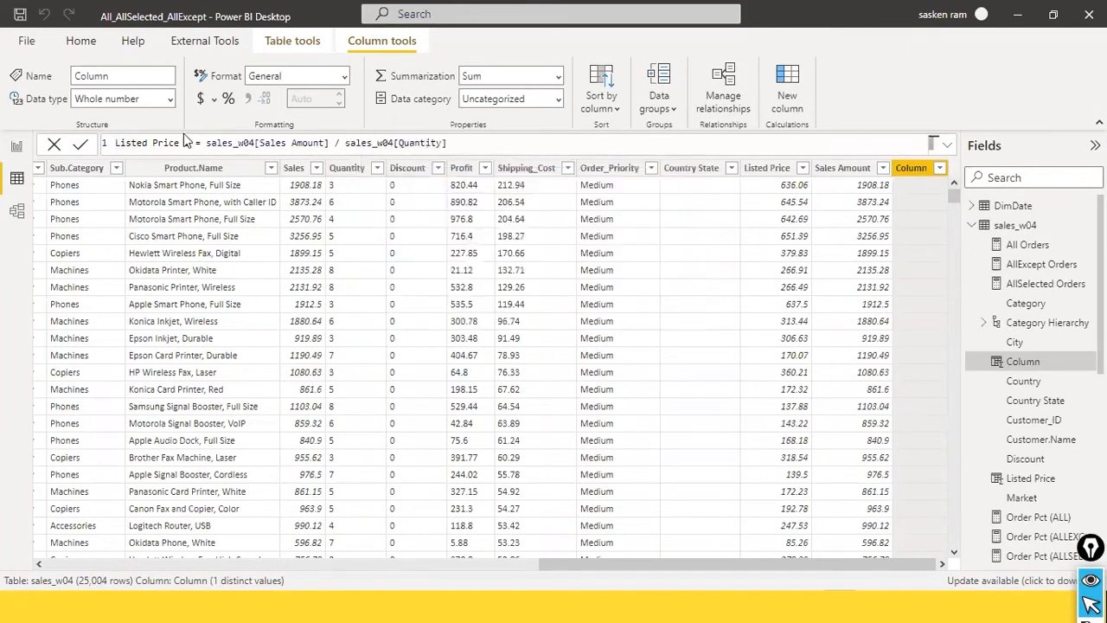
key(End)
click(327, 142)
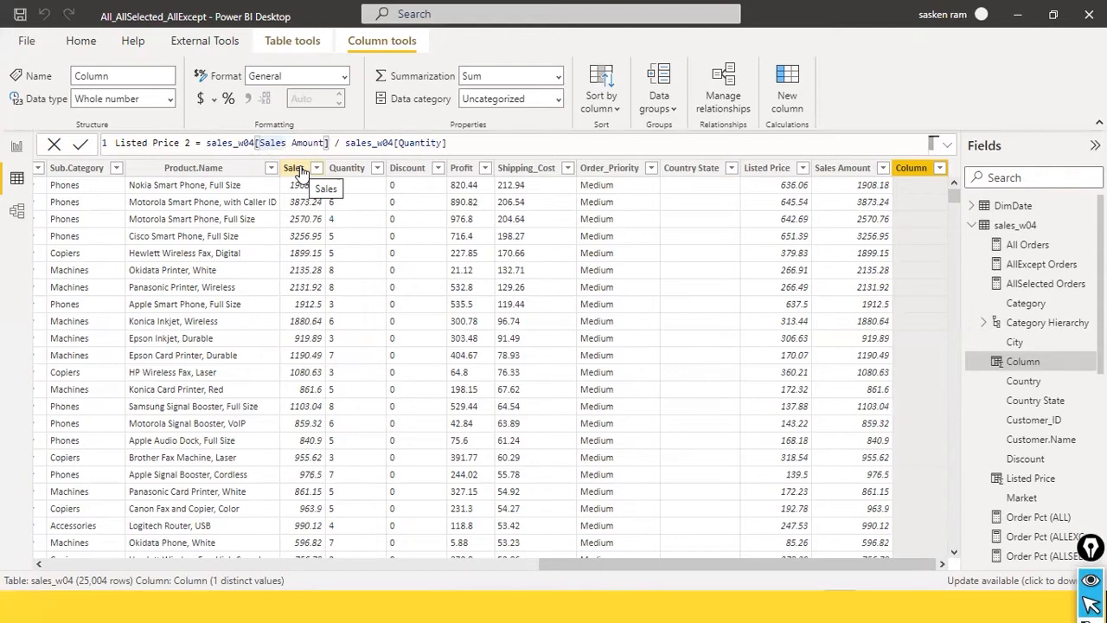
click(537, 147)
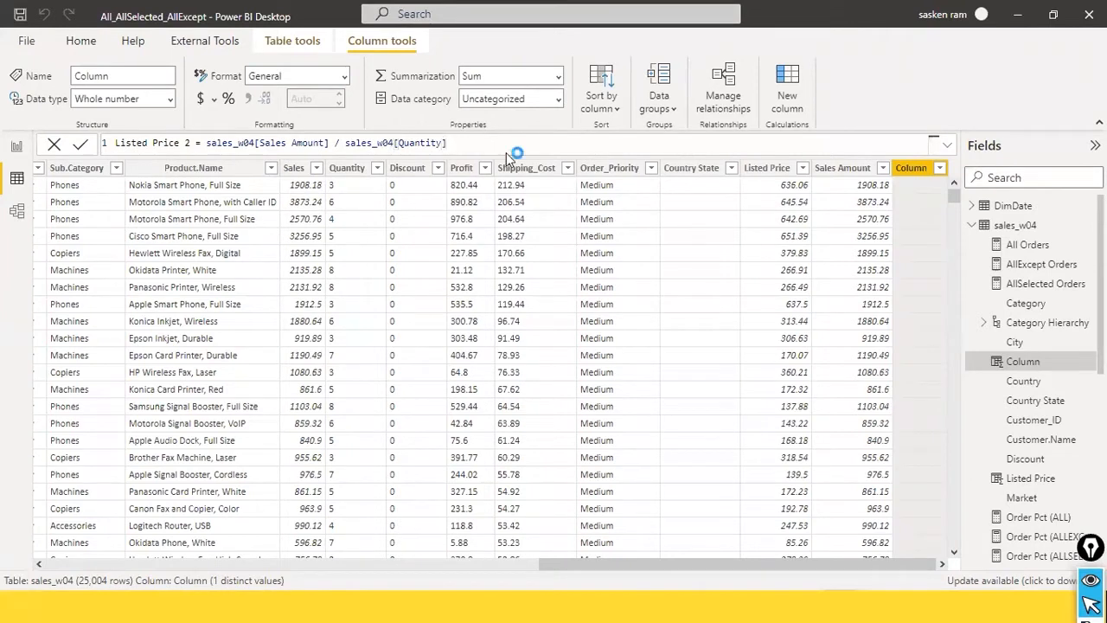
key(Return)
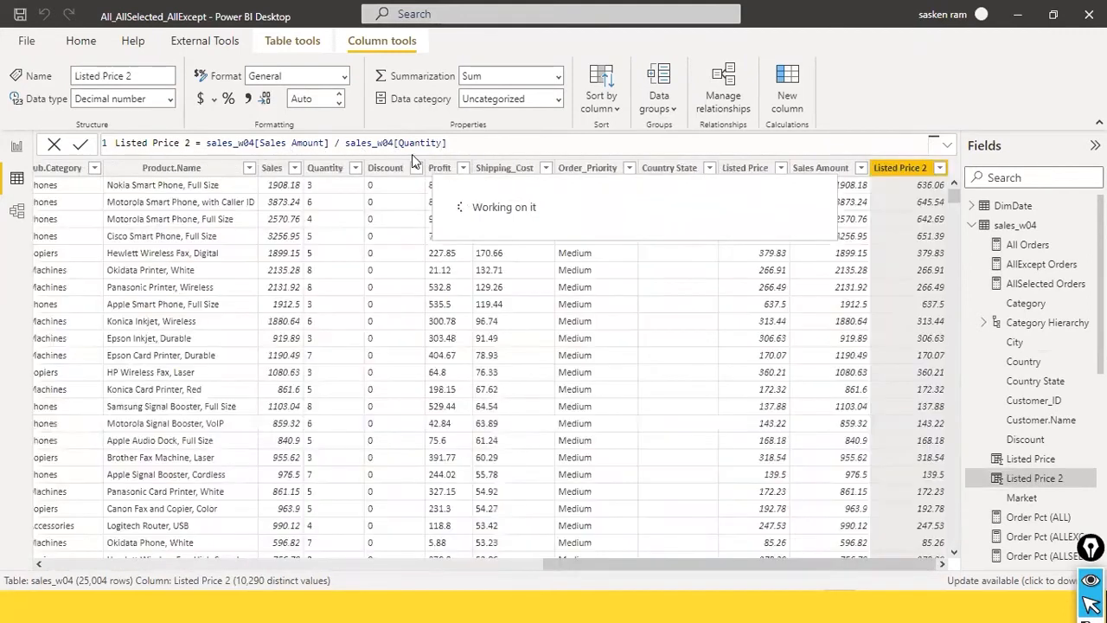
- Look across the sales_w04 columns and compare the Listed Price 2 values with the existing price and sales columns
click(365, 564)
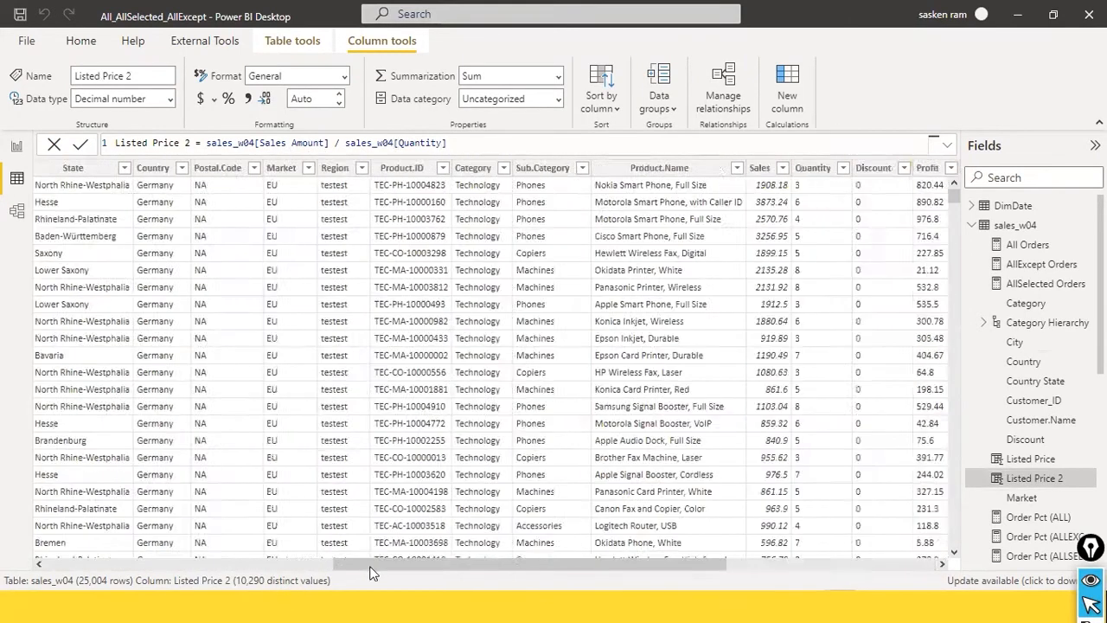
drag(486, 567, 934, 553)
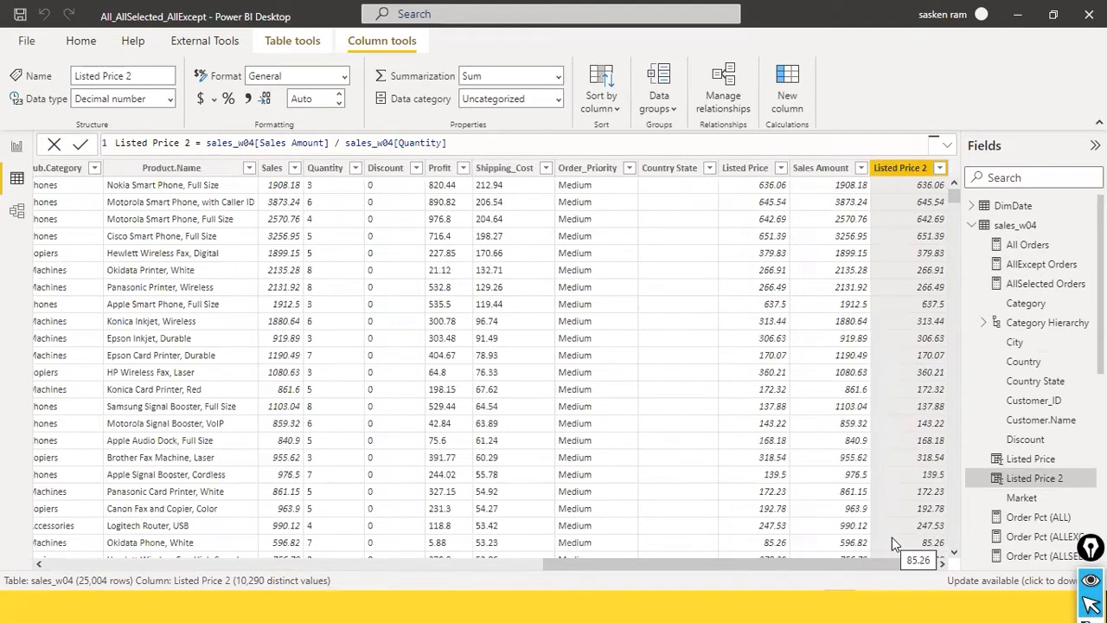
drag(623, 566, 878, 555)
drag(449, 567, 448, 567)
drag(629, 587, 953, 592)
scroll(655, 564, left, 3)
scroll(736, 571, right, 3)
- Review the full expressions of the Listed Price 2 and Sales Amount columns
click(487, 139)
drag(206, 142, 495, 172)
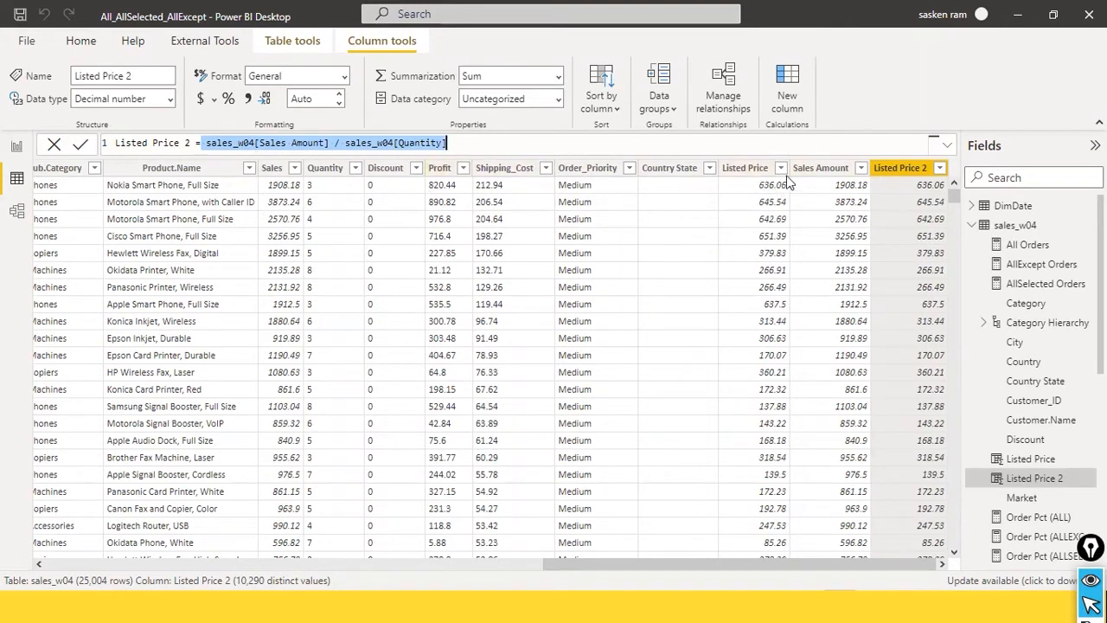
click(818, 170)
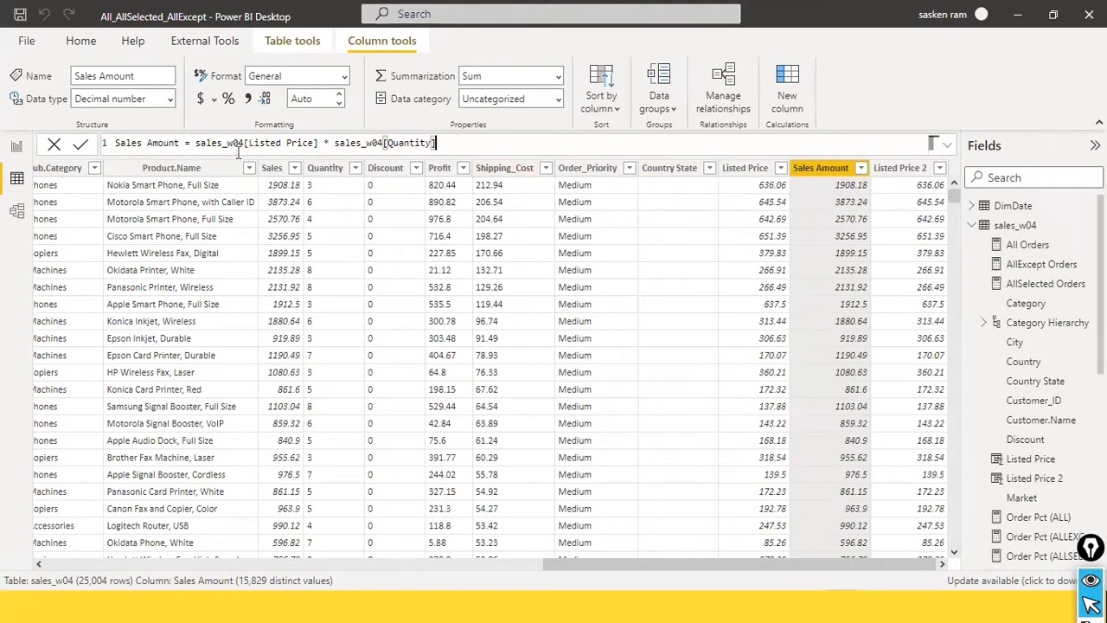
drag(204, 142, 438, 142)
key(shift+Left)
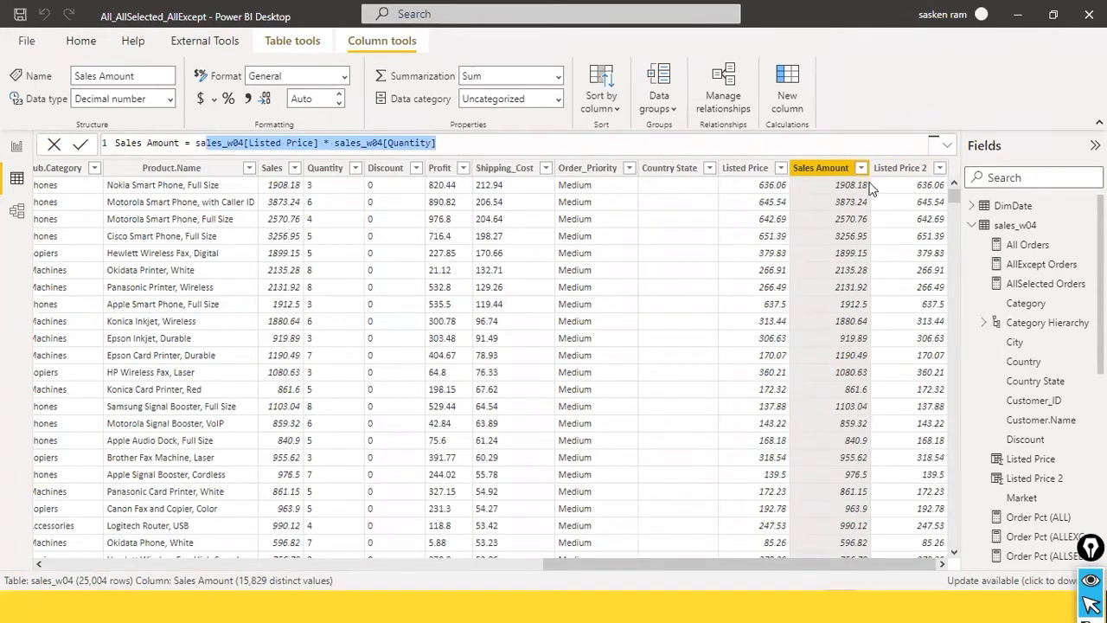
- Return to the report and add the Category field from sales_w04 to the sales totals table on Page 3
click(17, 145)
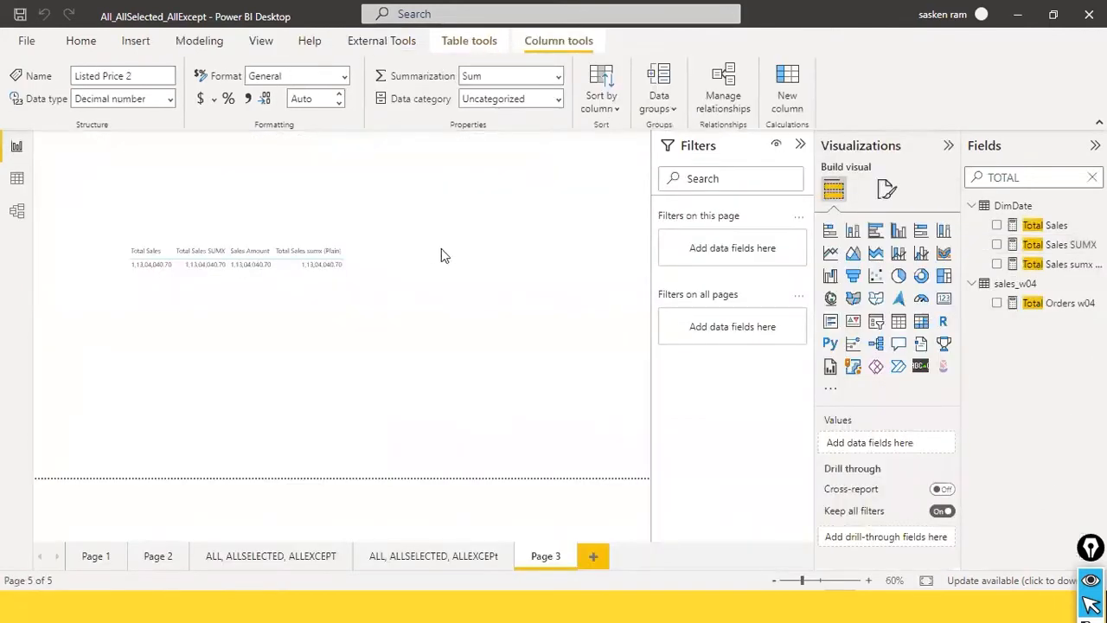
click(303, 291)
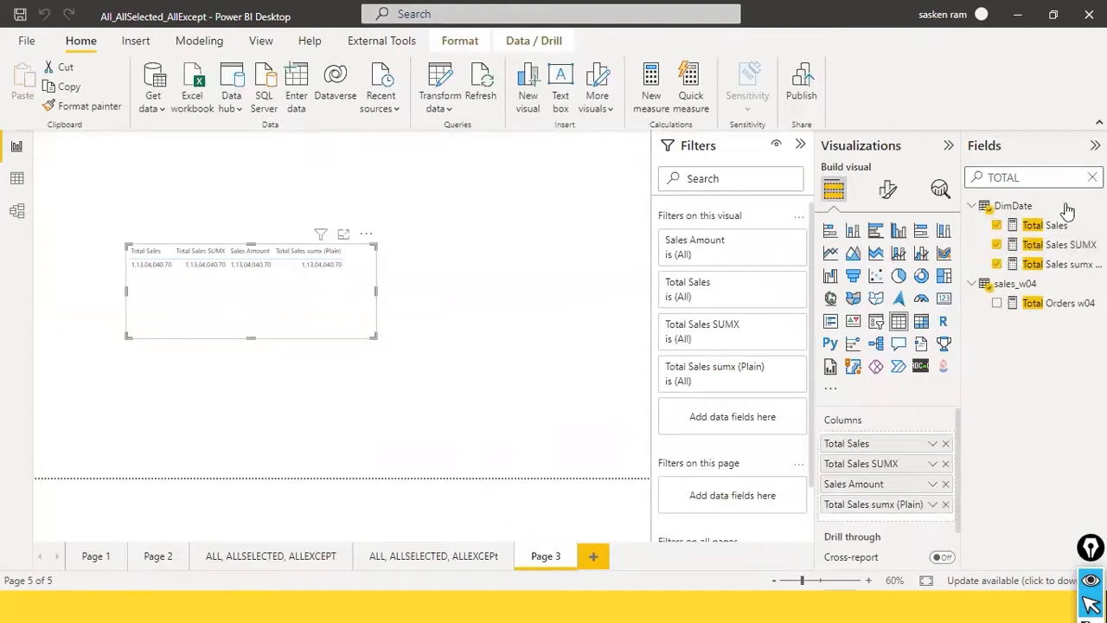
click(1091, 177)
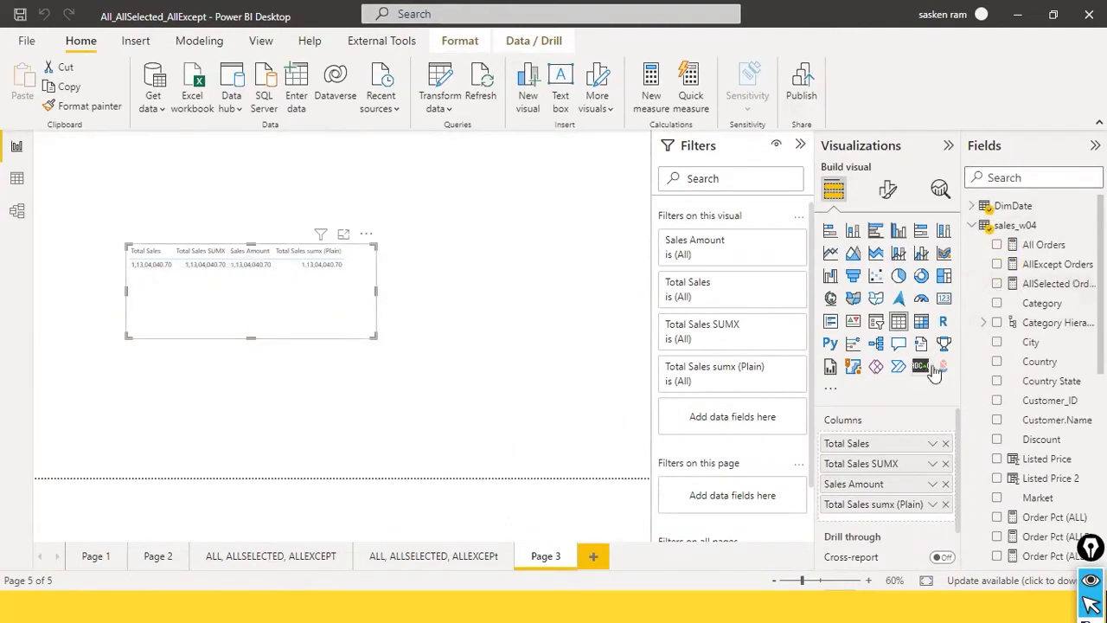
drag(1027, 313, 153, 264)
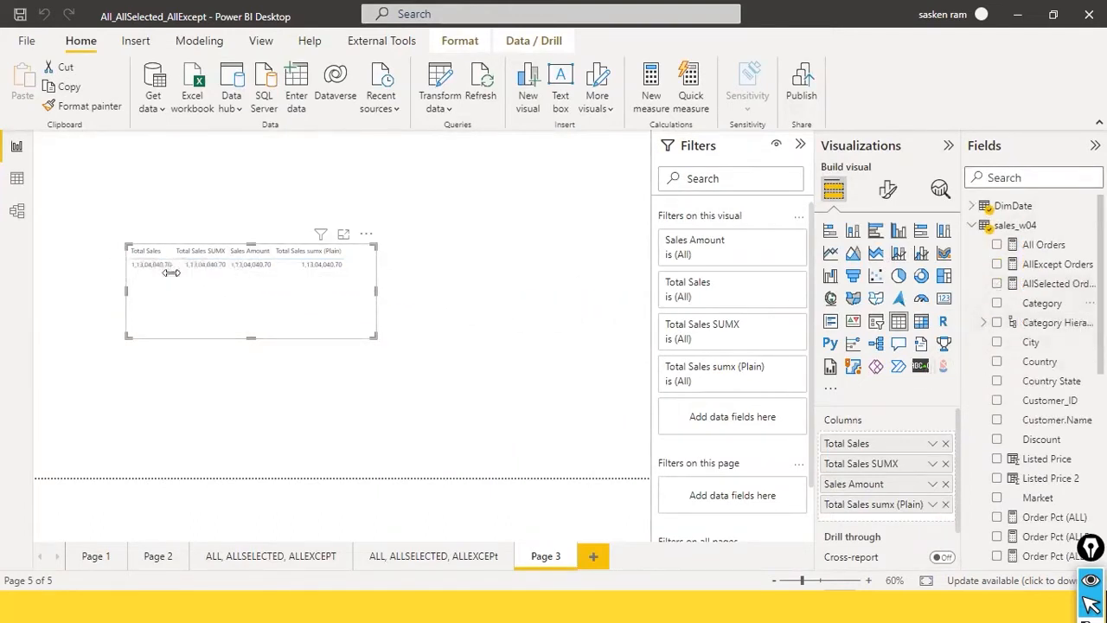
- Widen the table visual to fit all columns and make Category its first column
click(383, 301)
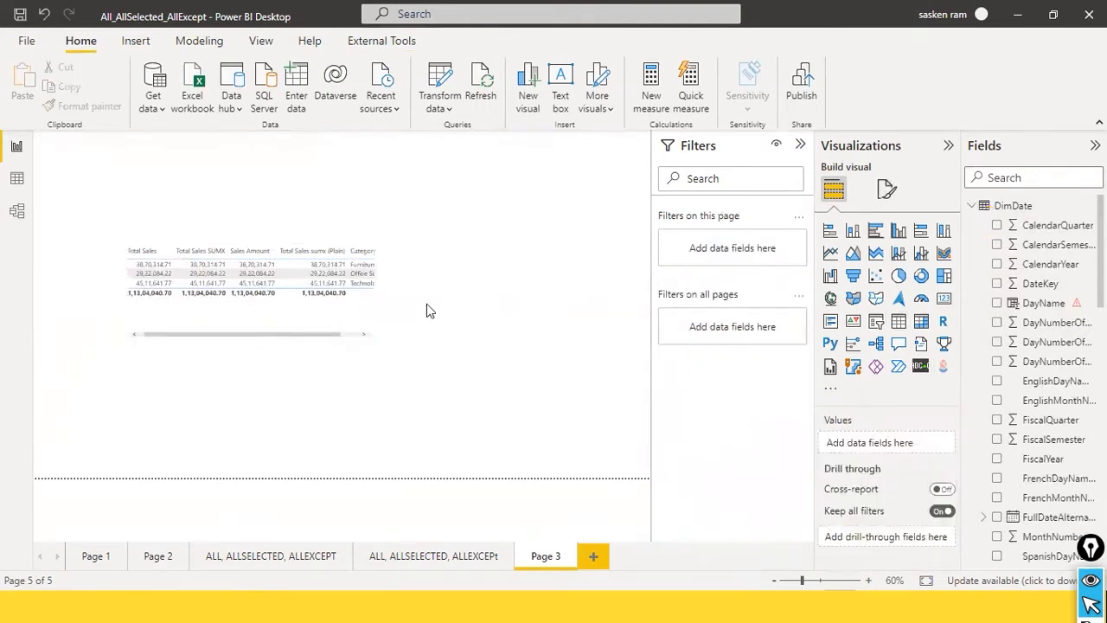
click(384, 305)
drag(385, 305, 542, 321)
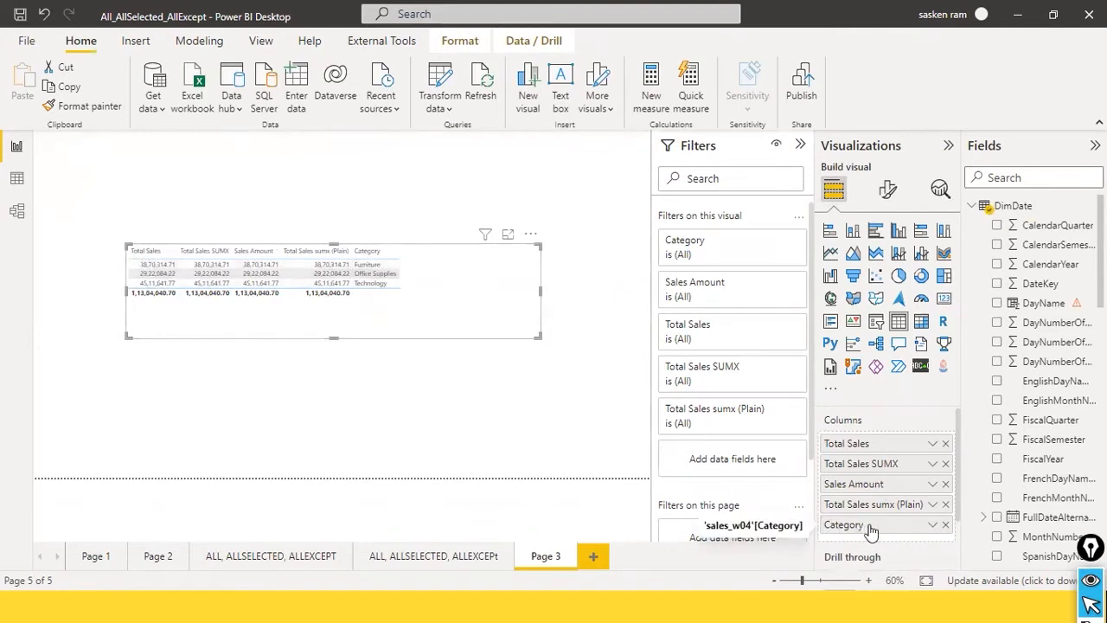
drag(871, 531, 870, 476)
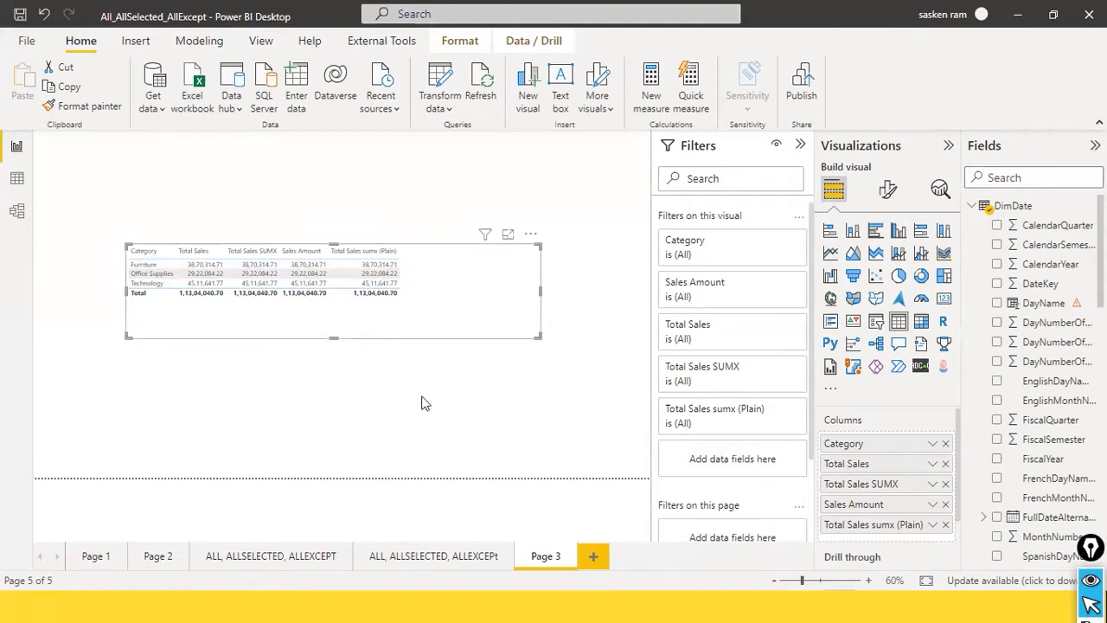
- Move the sales totals table lower on the page and place a small slicer above it using Category from sales_w04
drag(541, 320, 522, 410)
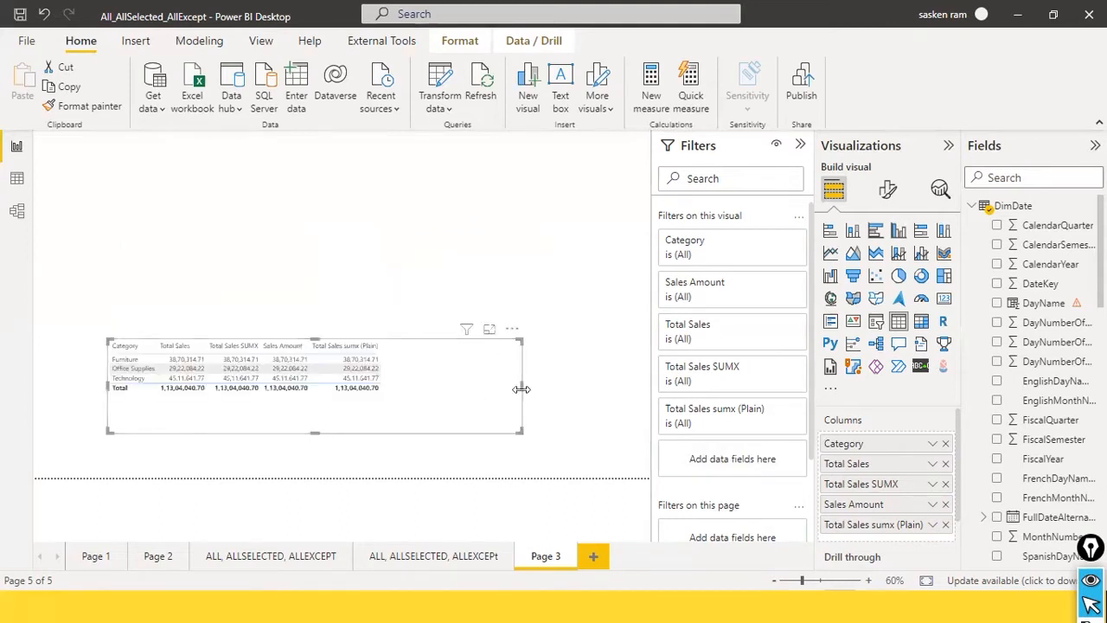
click(501, 264)
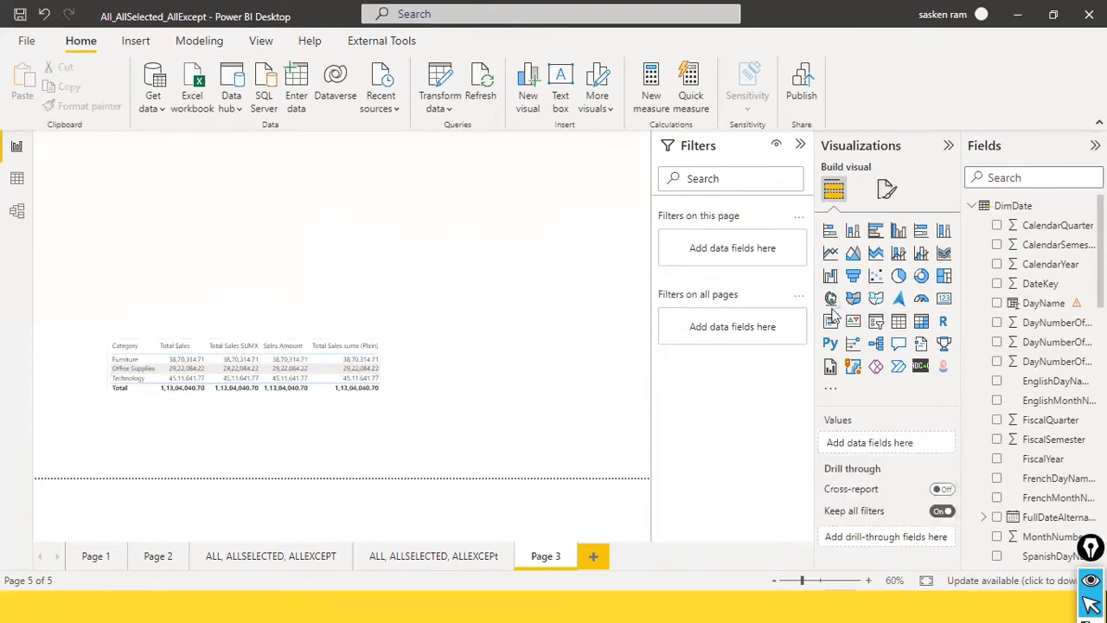
click(876, 324)
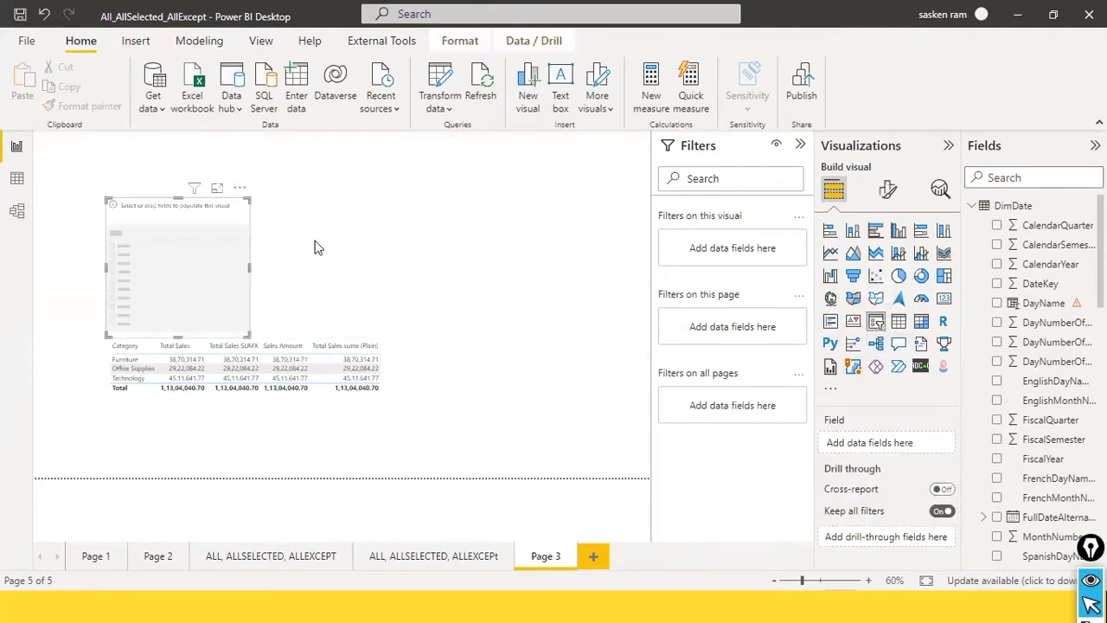
drag(415, 337, 478, 212)
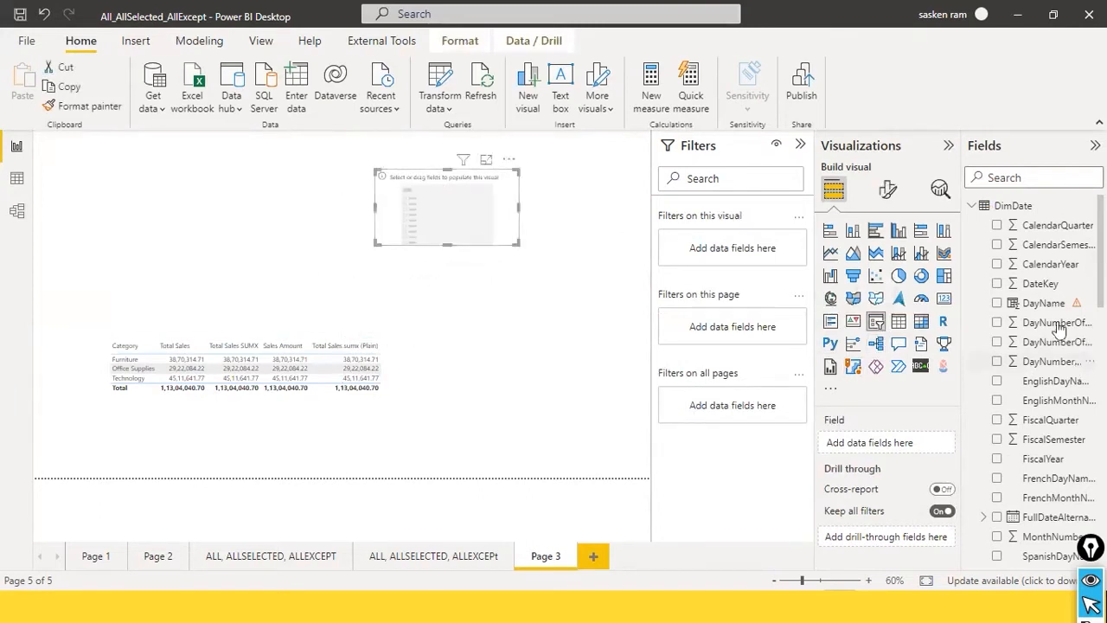
click(973, 211)
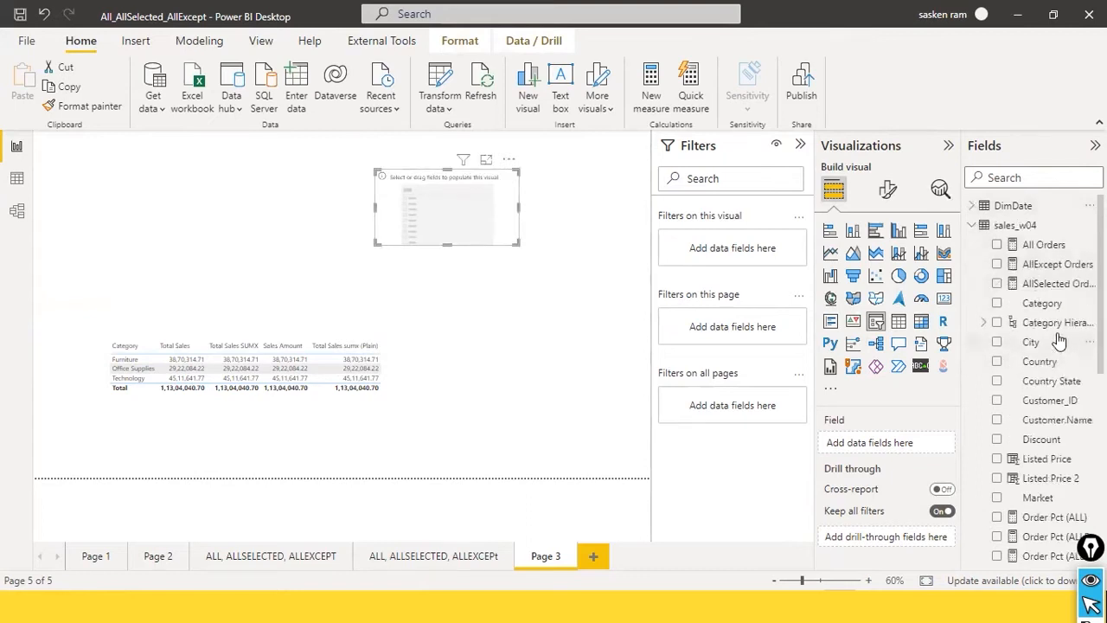
drag(1047, 303, 477, 213)
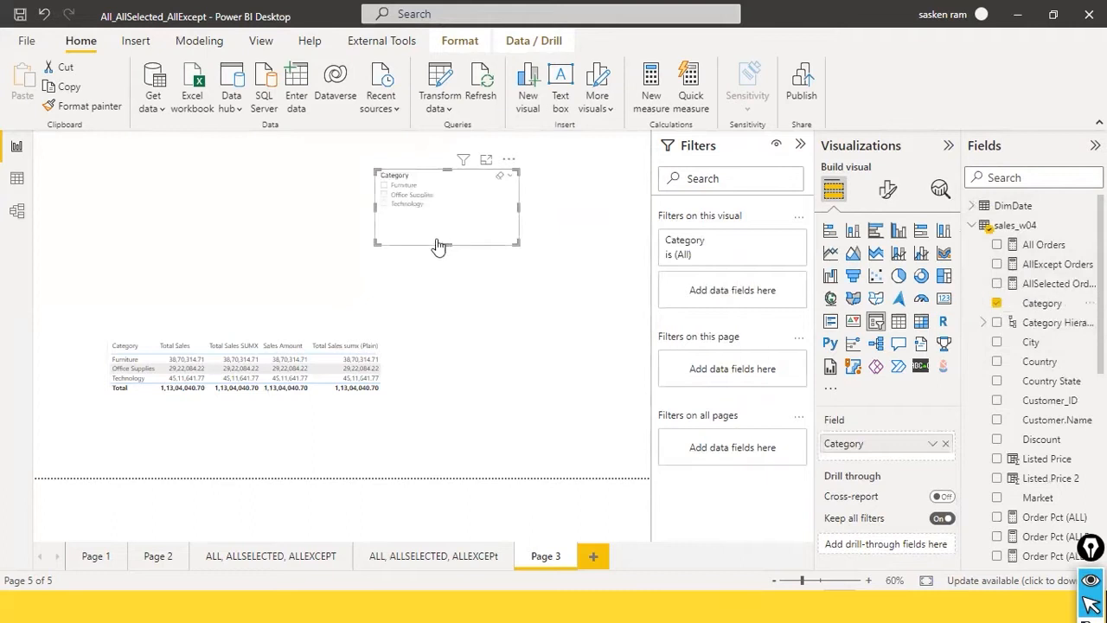
- Filter the table with the Category slicer for Furniture and Technology together, and finish with only Office Supplies selected
click(384, 185)
ctrl+click(384, 203)
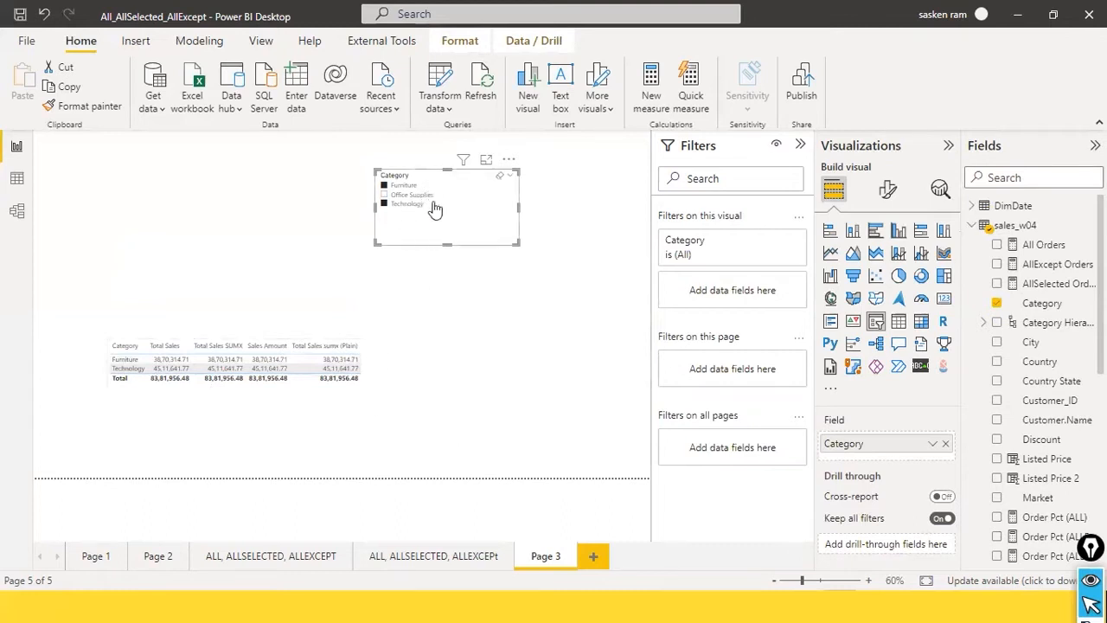
click(385, 197)
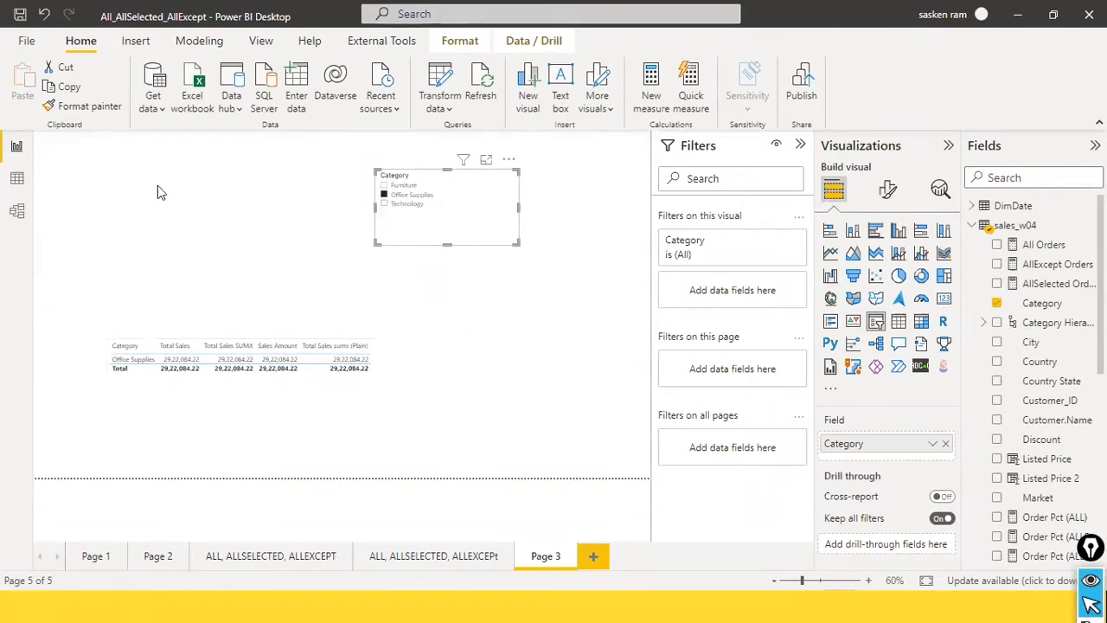
- Compare the row-level quantity, price, profit and Sales Amount values in the sales_w04 data with the filtered totals on Page 3
click(18, 181)
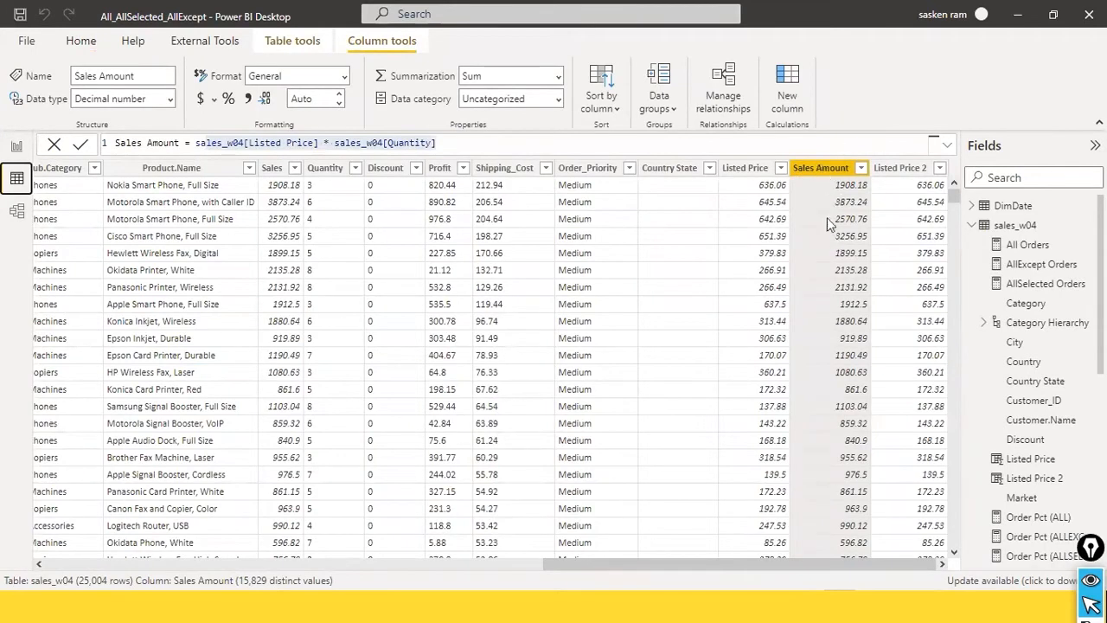
click(15, 148)
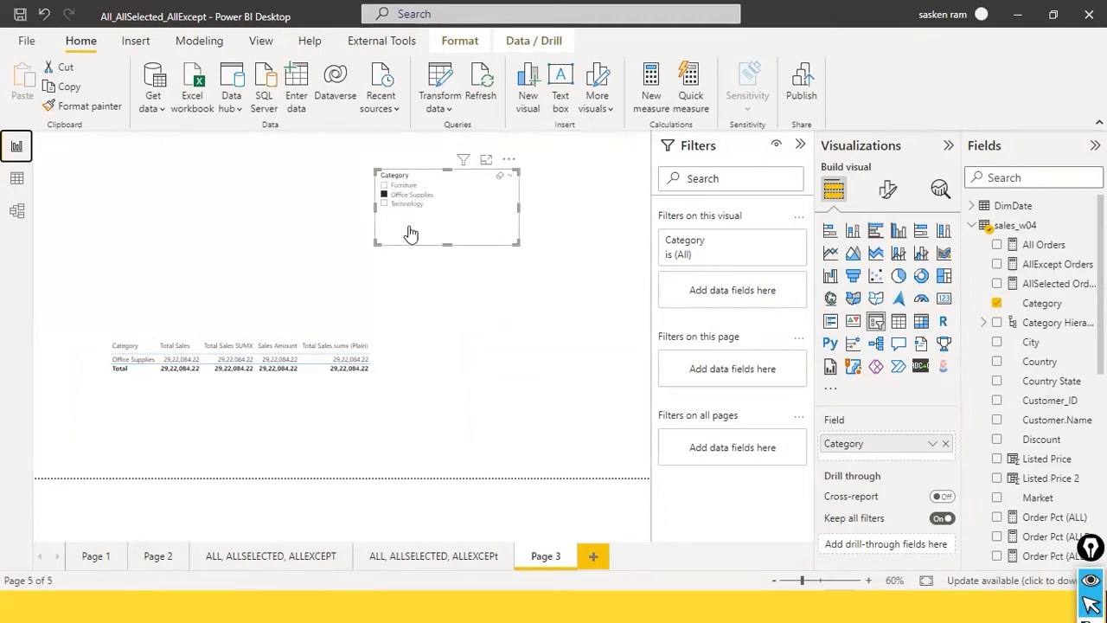
click(17, 179)
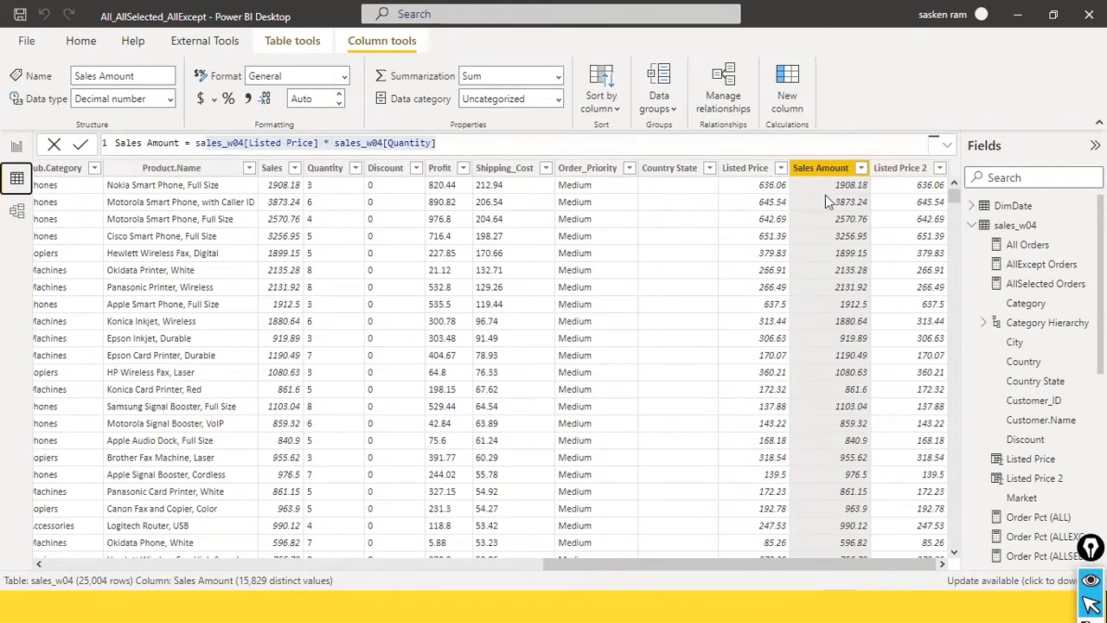
click(372, 559)
click(389, 563)
drag(594, 567, 921, 563)
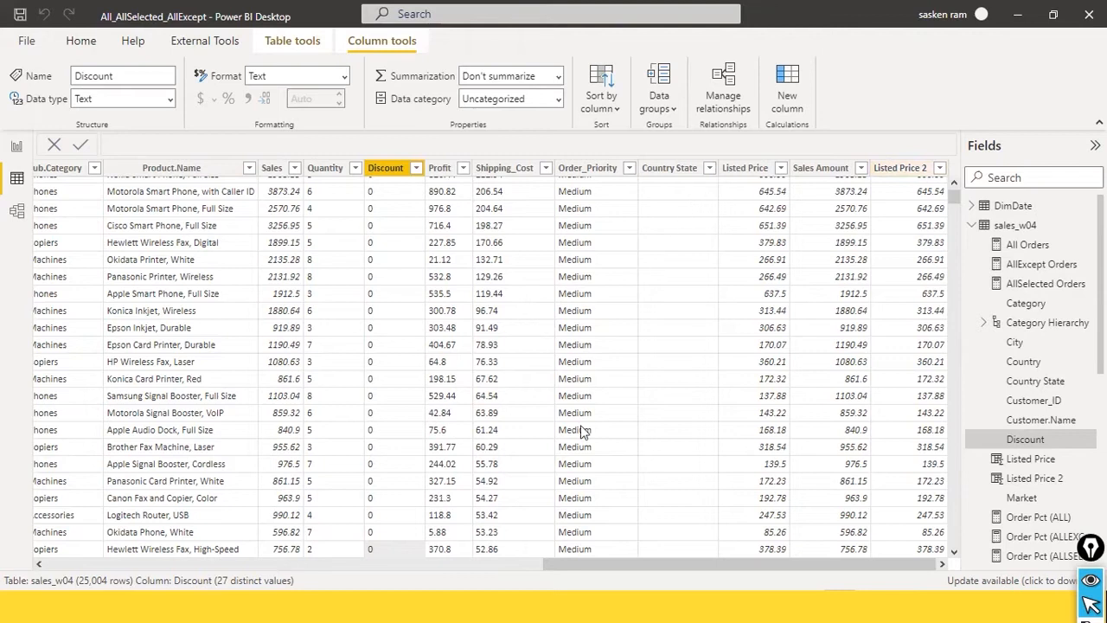
click(452, 548)
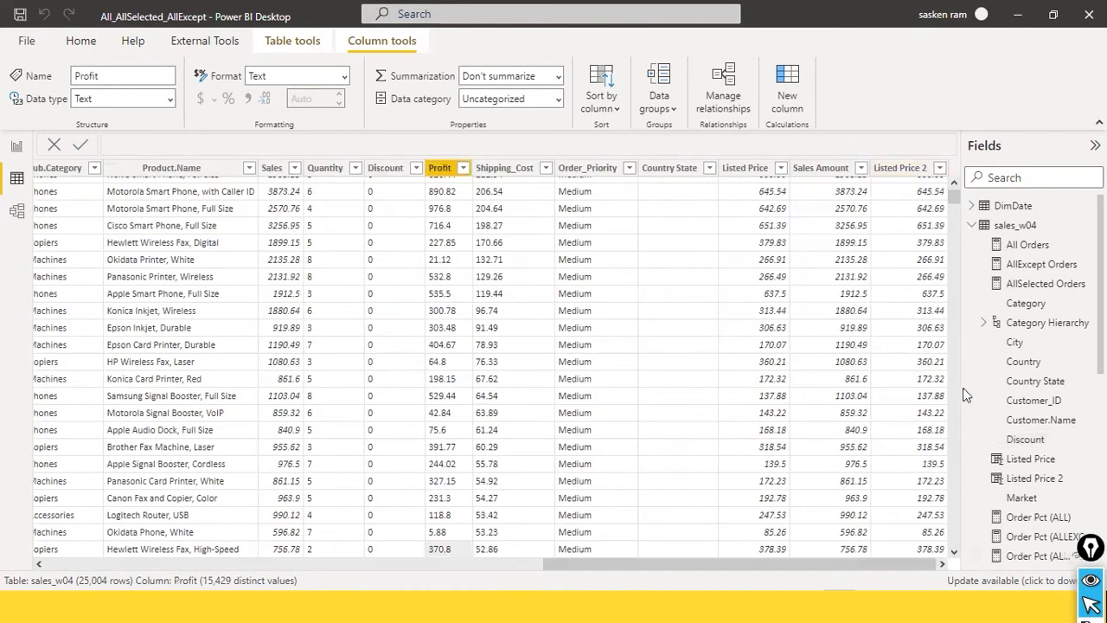
scroll(951, 195, up, 1)
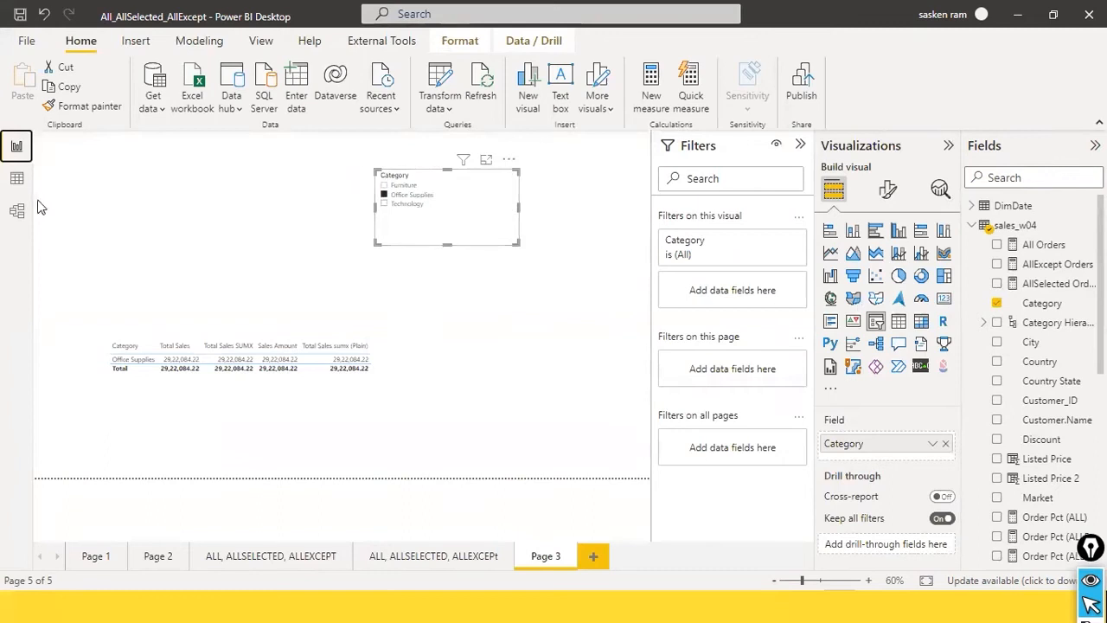
click(17, 178)
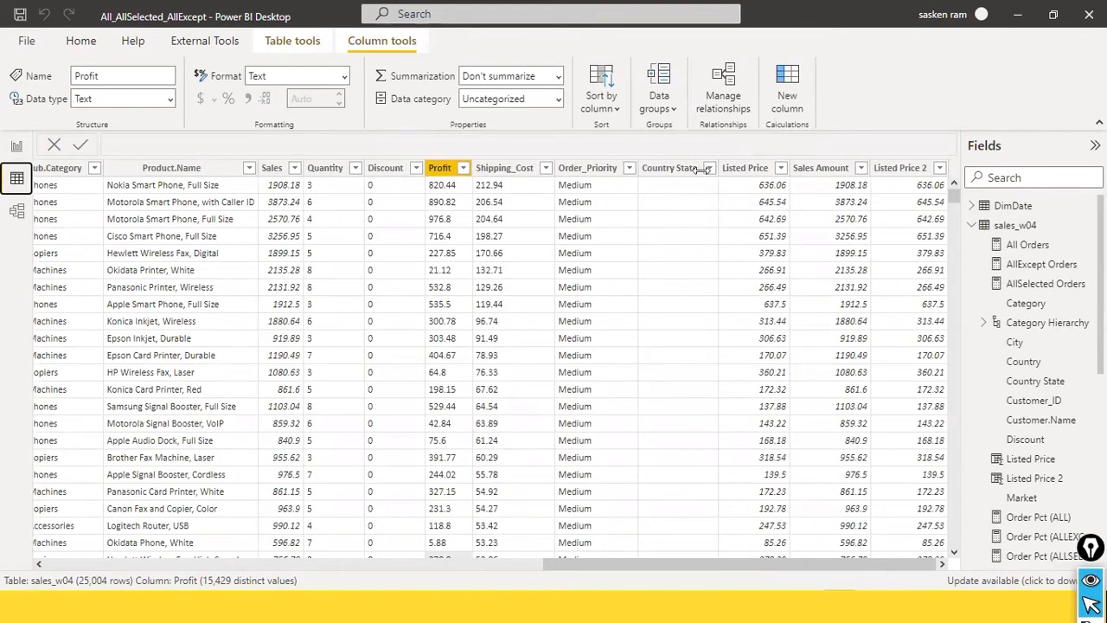
- Switch to the PowerPoint slide show on calculated columns, measures and tables in DAX
key(alt+Tab)
key(alt+Tab)
key(alt+Tab)
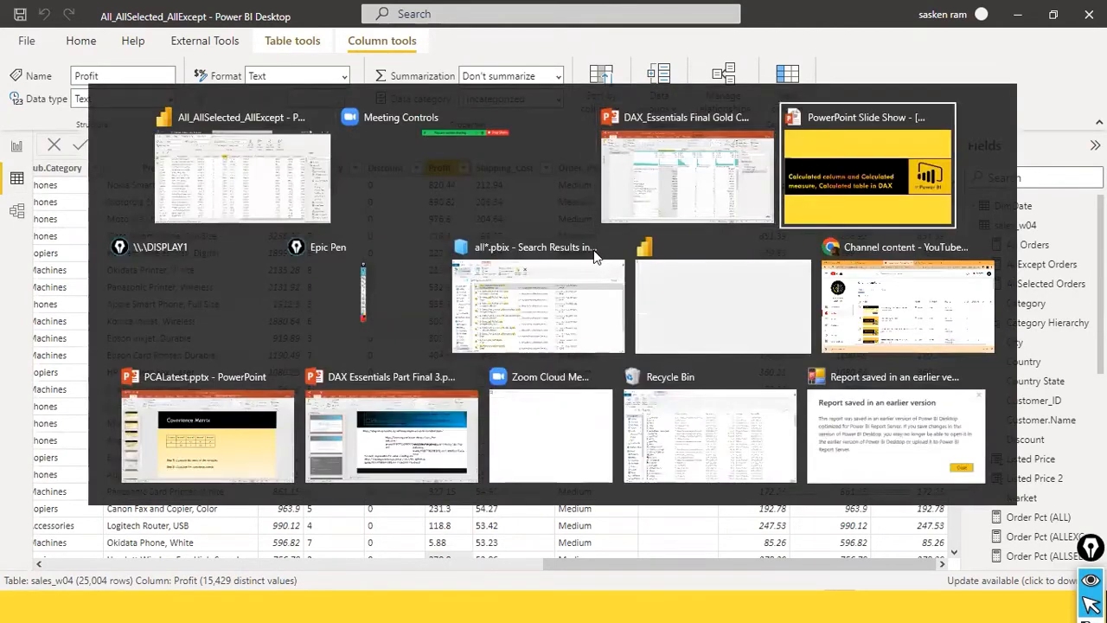
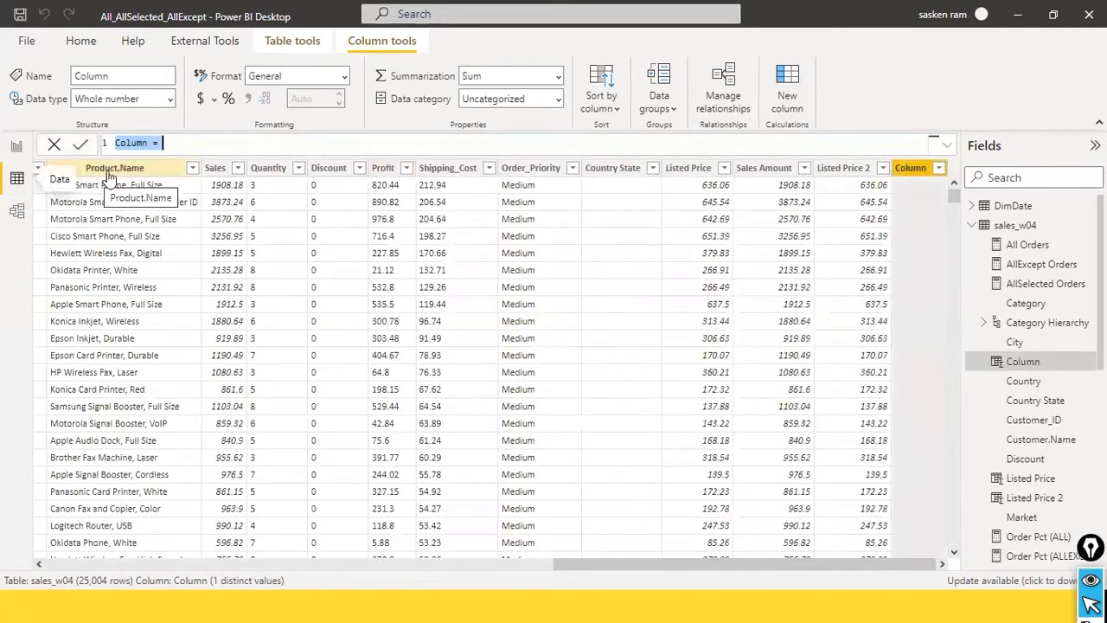
- Name the new sales_w04 calculated column Cost Price and start its expression with sales_w04[Listed Price 2]
text(Cist)
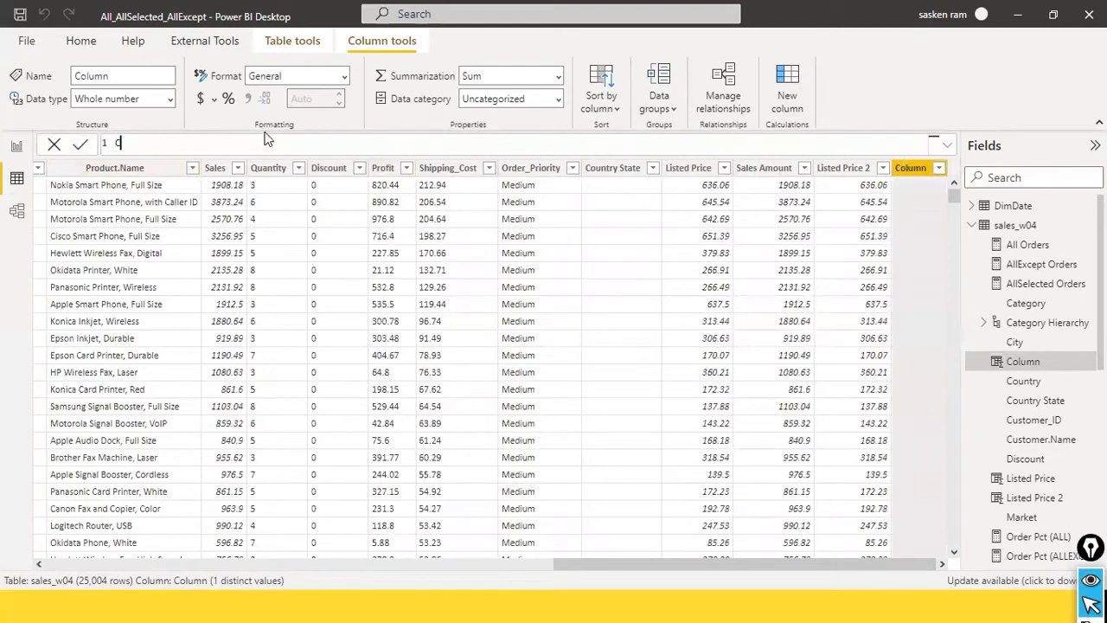
key(BackSpace)
key(BackSpace)
key(BackSpace)
key(BackSpace)
text(ost Price = list)
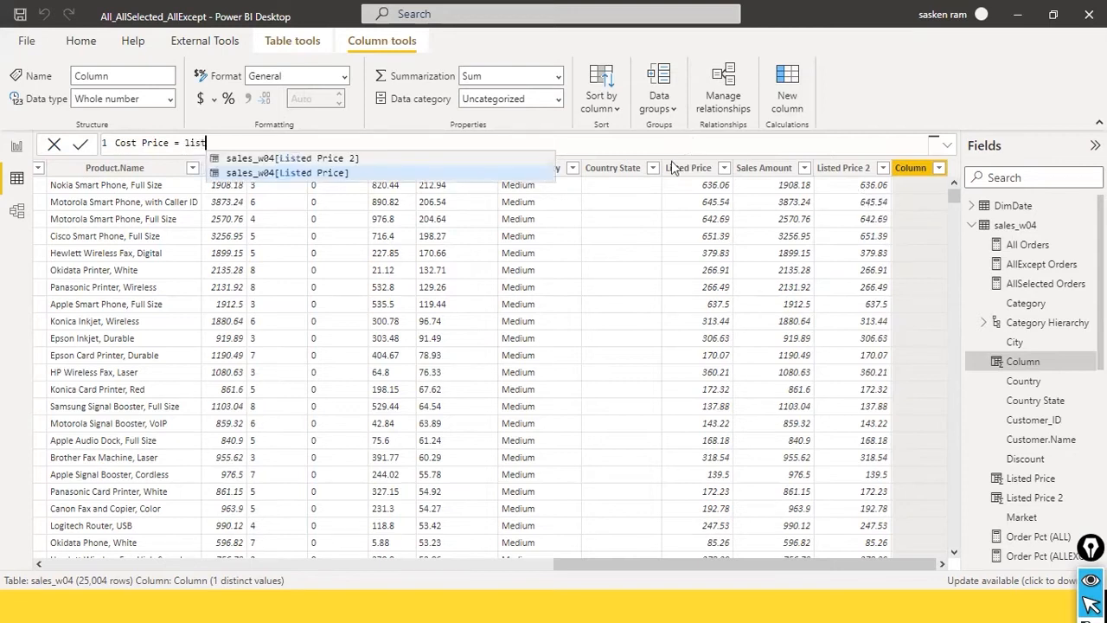
key(Tab)
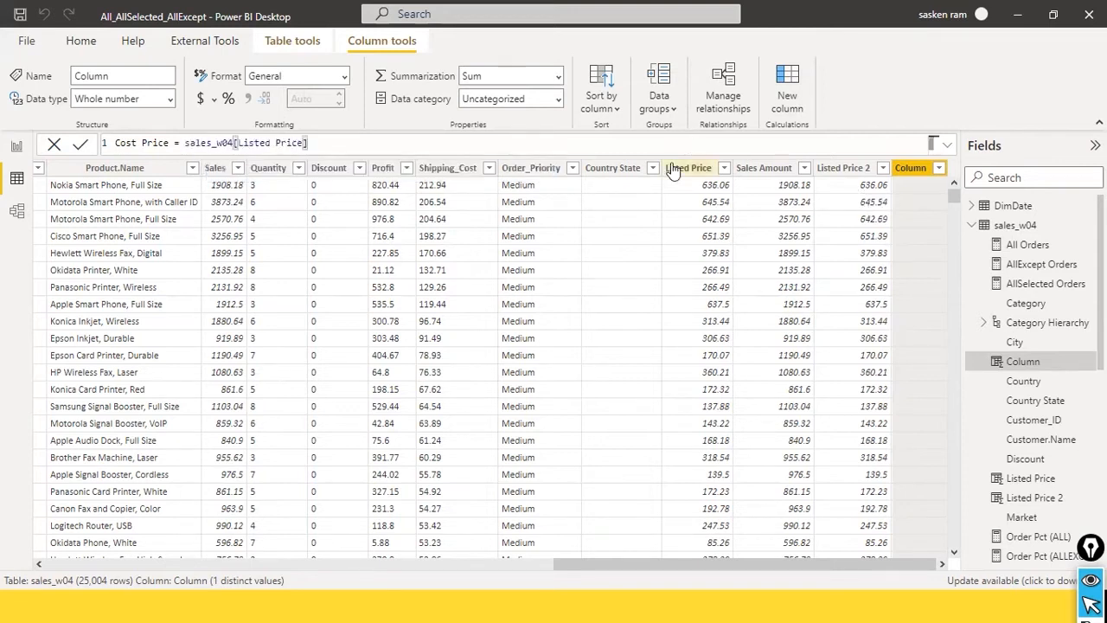
key(BackSpace)
text(2)
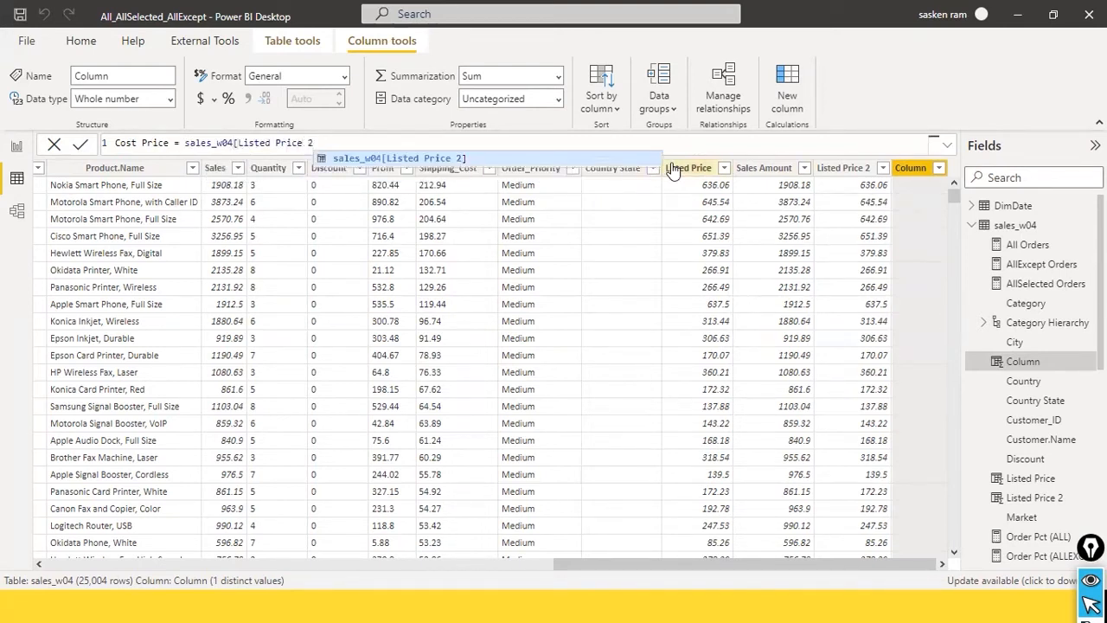
key(Tab)
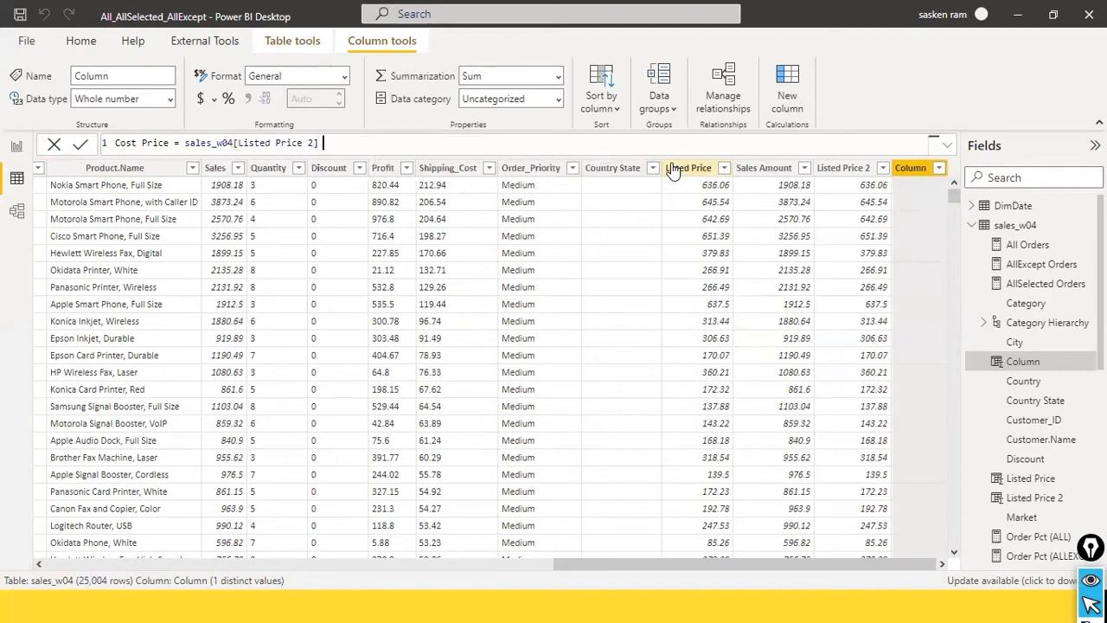
- Complete the Cost Price expression as (sales_w04[Listed Price 2] * 0.3) and commit it
text(* 0.3)
key(ctrl+Left)
key(ctrl+Left)
key(ctrl+Left)
key(ctrl+Left)
text(()
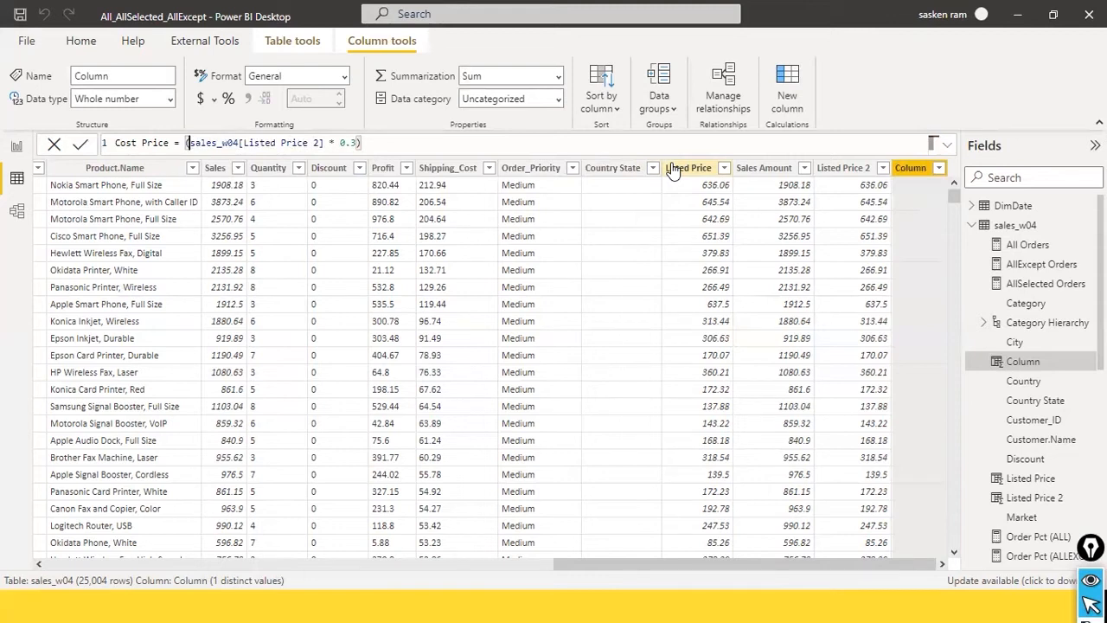
key(Return)
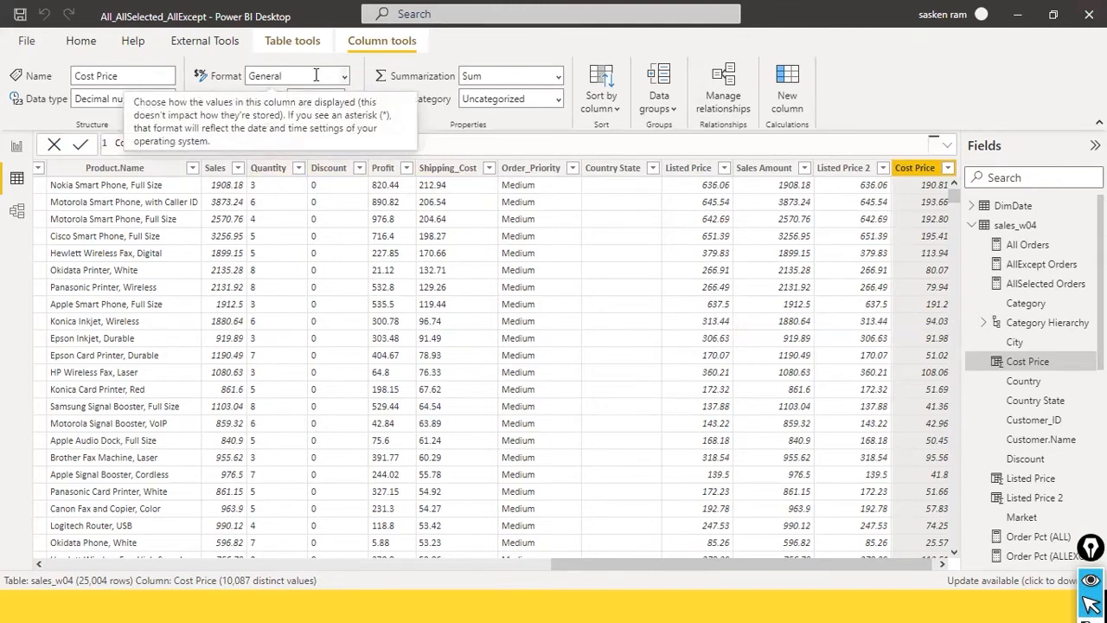
- Change the multiplier in the Cost Price expression to 0.03 and commit the formula
click(174, 142)
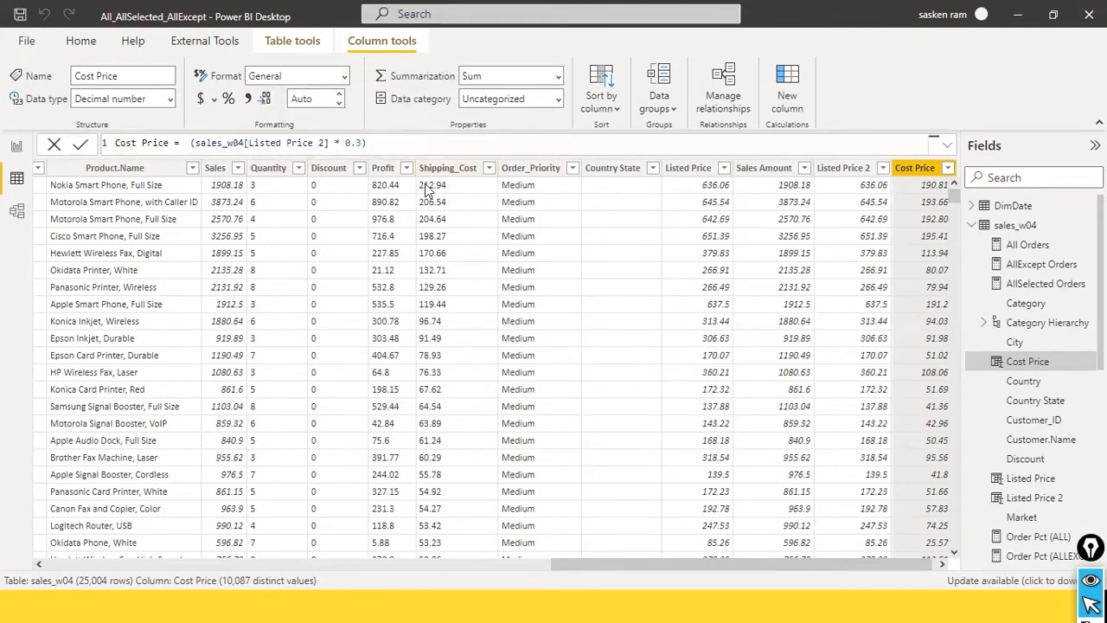
key(BackSpace)
key(Right)
key(Right)
key(Right)
key(Right)
key(Right)
key(Right)
key(Right)
key(Right)
key(Right)
key(Right)
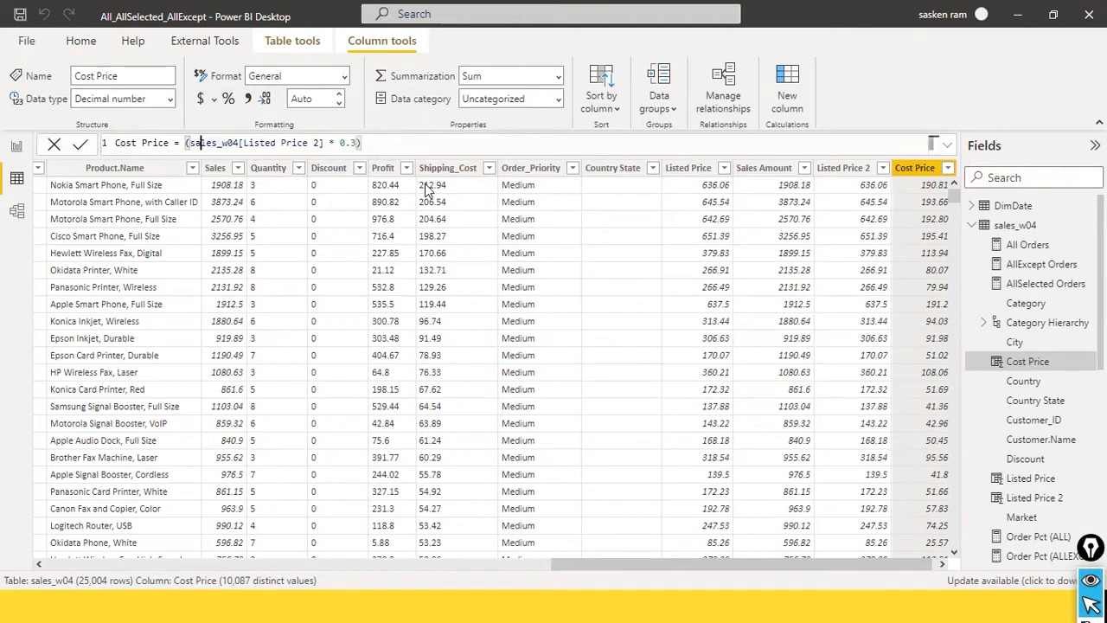
key(Right)
key(Right)
key(Right)
key(Right)
key(Right)
key(Right)
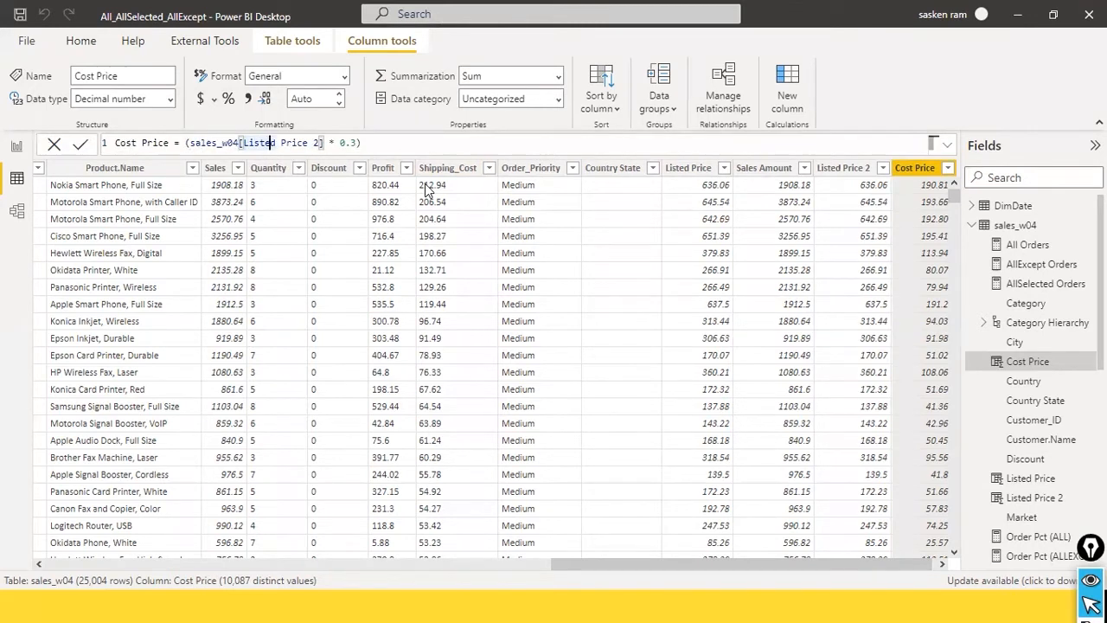
key(Right)
key(Right)
key(Right)
key(Right)
key(Right)
key(Right)
key(Right)
key(Right)
key(Right)
key(Right)
key(Right)
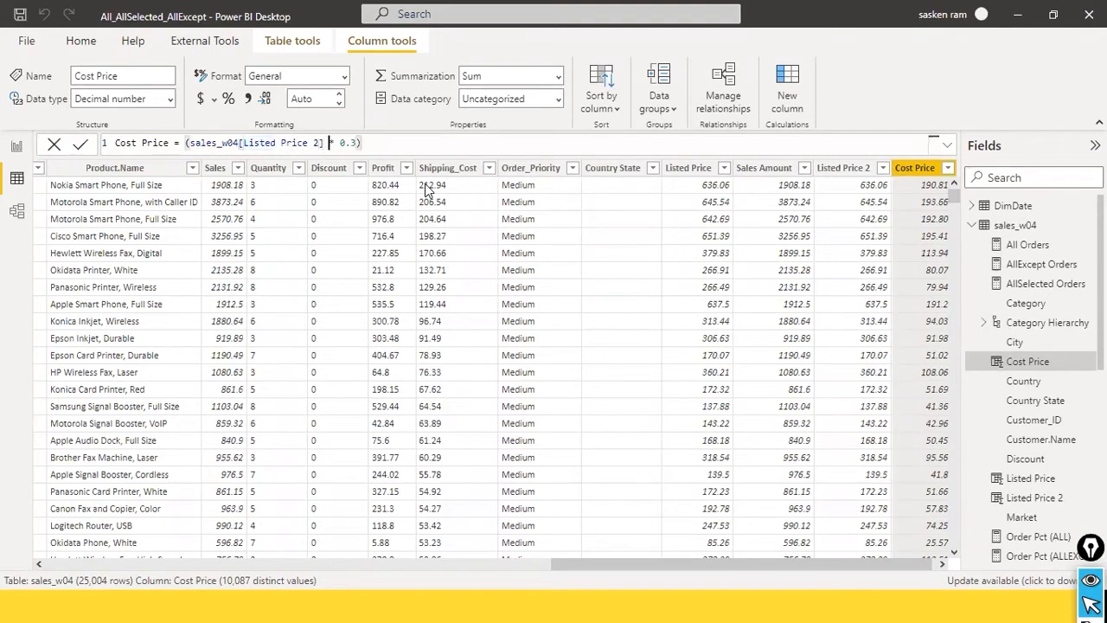
key(Right)
key(Right)
text(0)
key(Return)
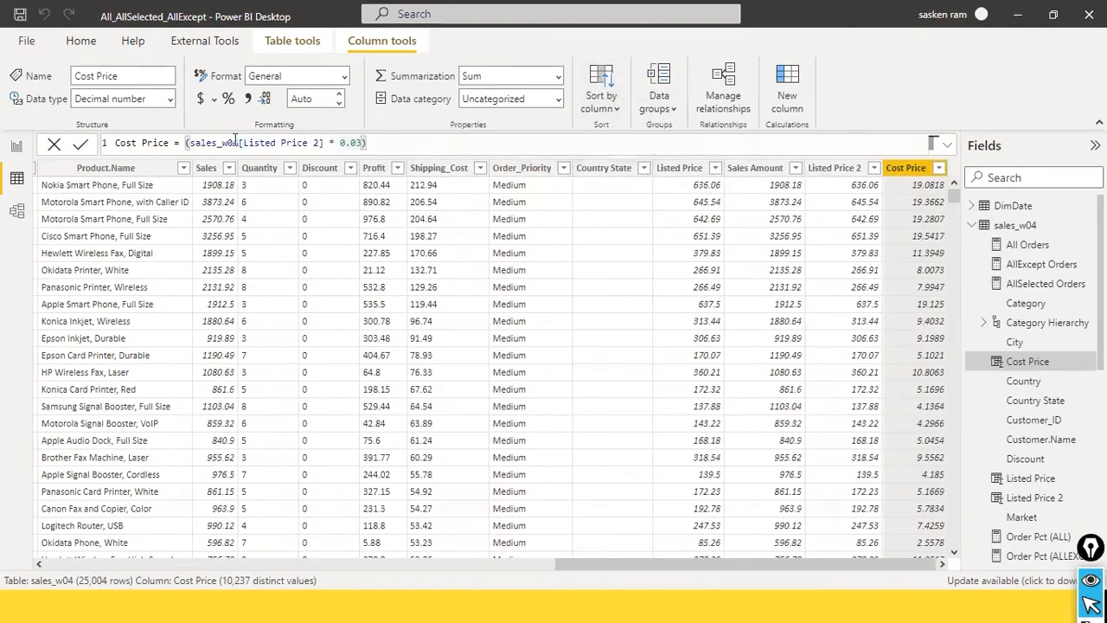
- Insert "sales_w04[Listed Price 2] -" in front of the parenthesised product in the Cost Price formula
mouse_move(194, 141)
mouse_down()
mouse_move(327, 146)
mouse_move(184, 142)
mouse_up()
key(ctrl+c)
click(183, 143)
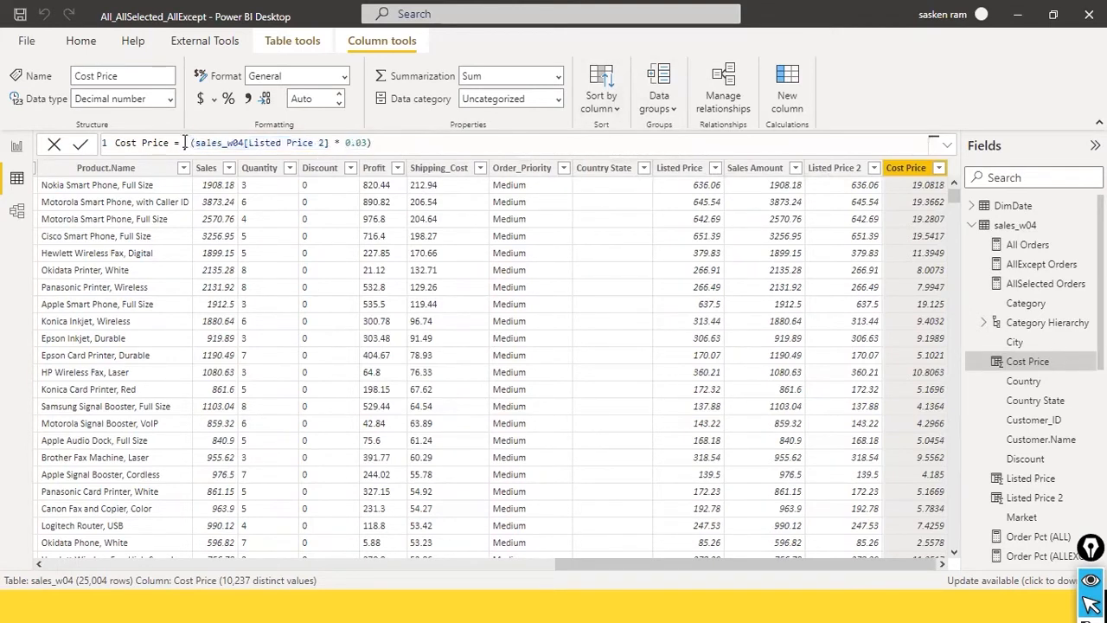
key(ctrl+v)
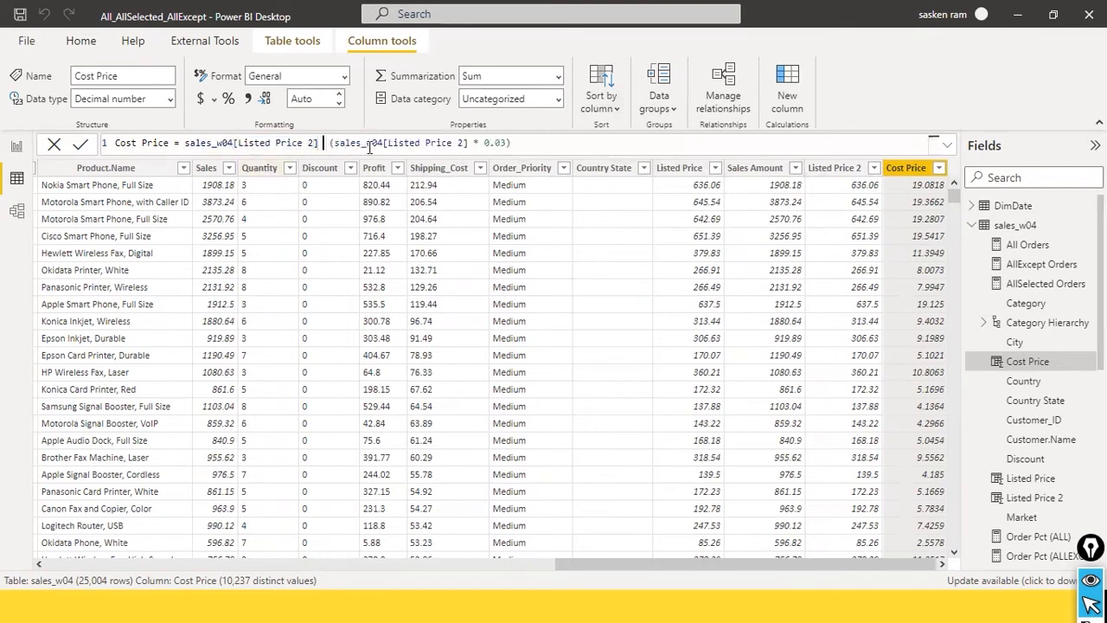
text(-)
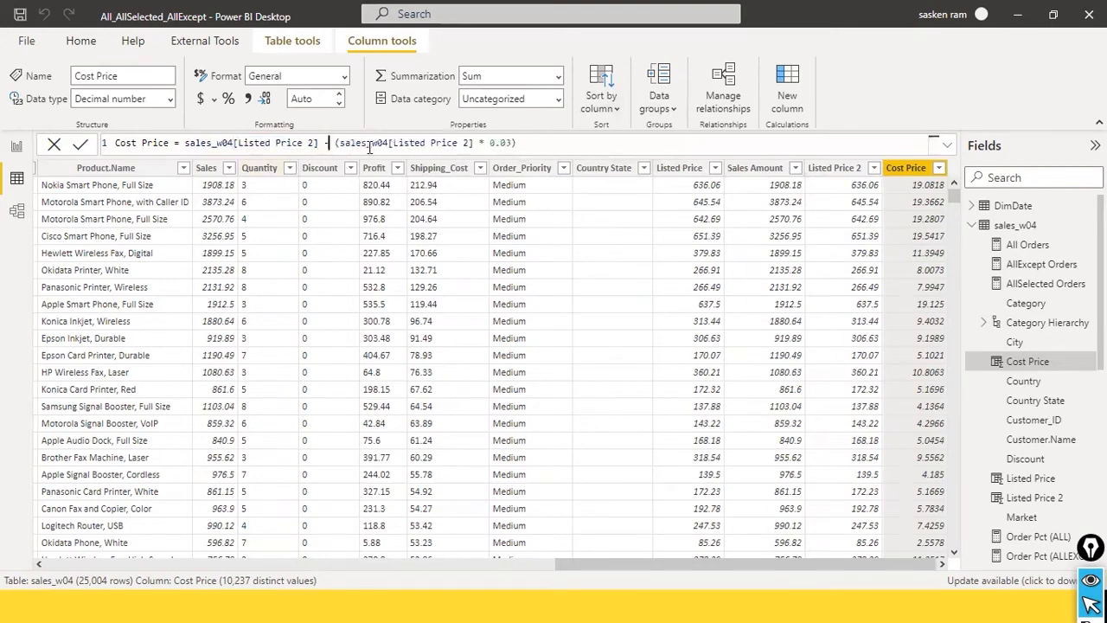
- Set the multiplier in the Cost Price formula to 0.08 and apply the change
click(512, 143)
key(Left)
key(BackSpace)
text(8)
click(630, 315)
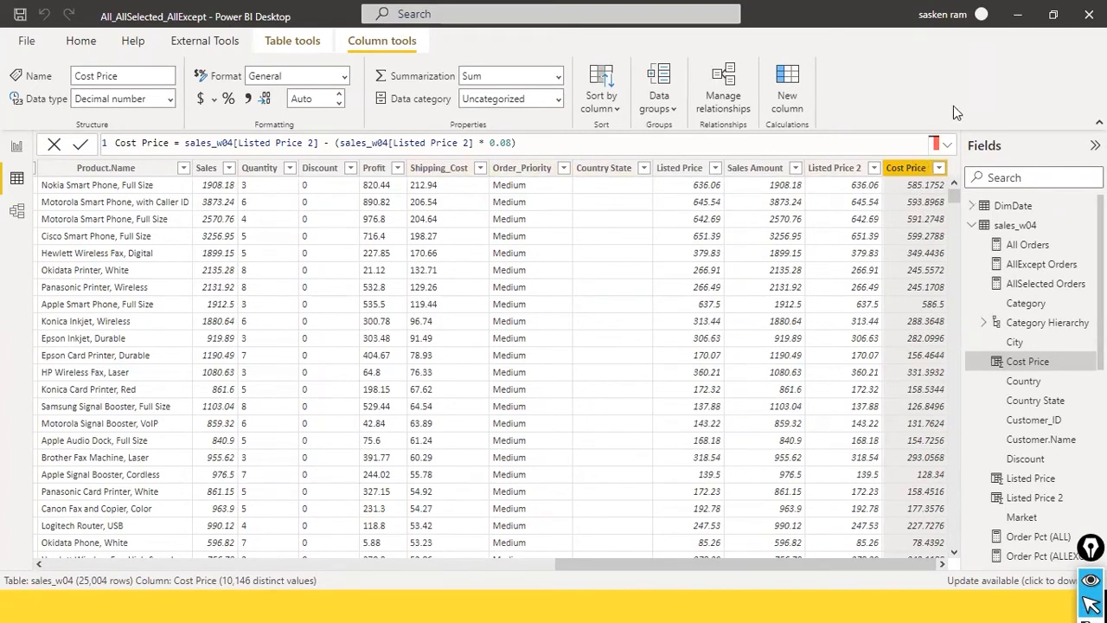
- Review the full Cost Price expression, highlighting it from the column name through the closing parenthesis
click(527, 141)
drag(126, 142, 517, 142)
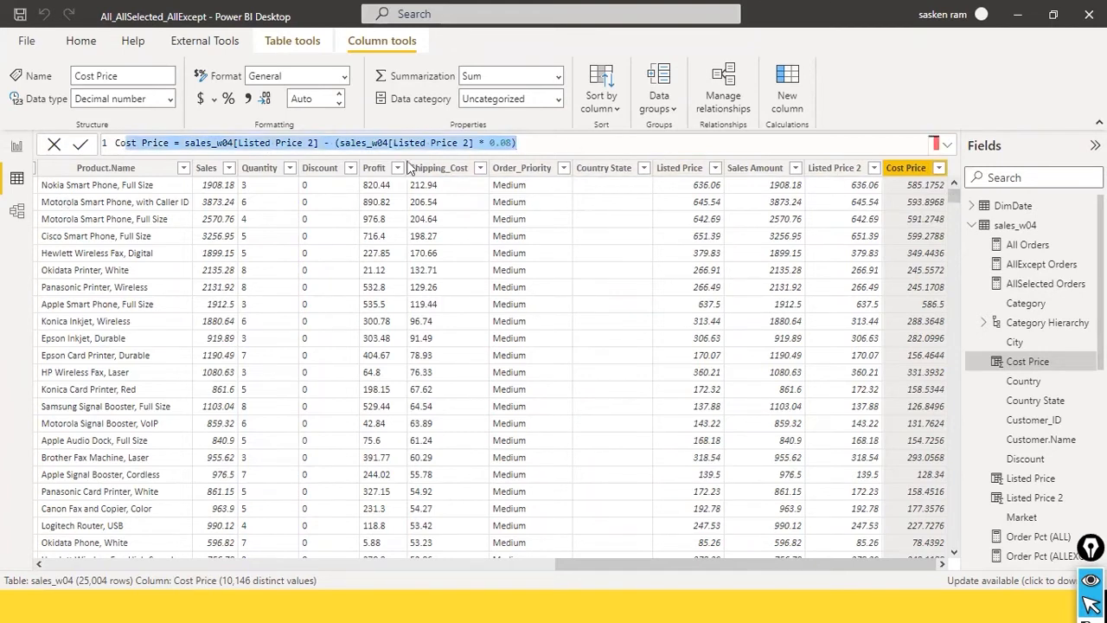
click(615, 145)
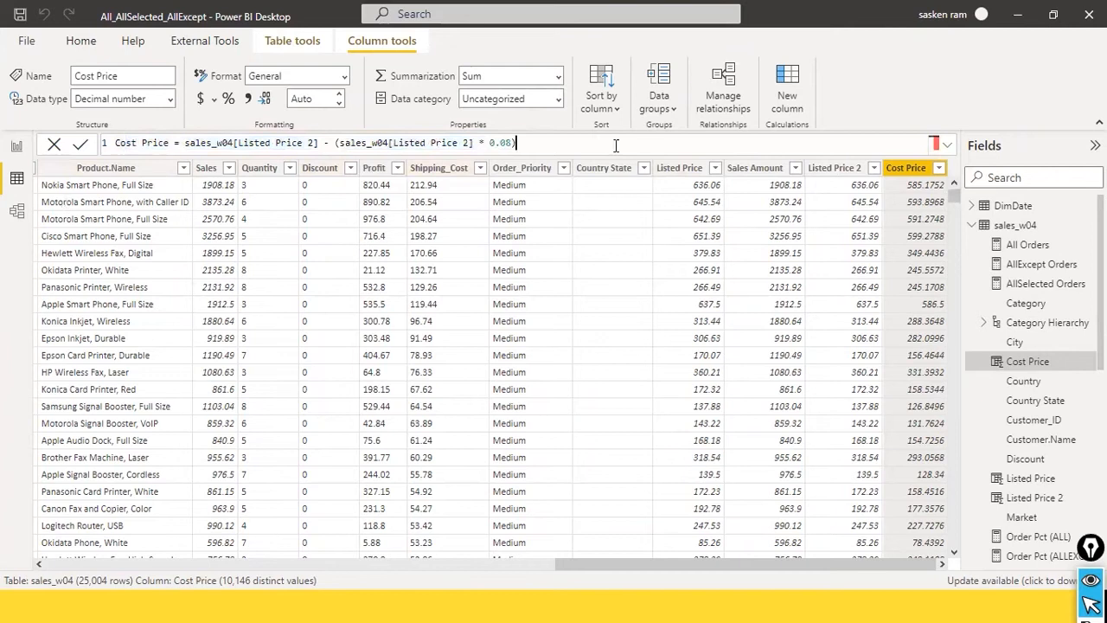
- Add a new calculated column to the sales_w04 table and clear its placeholder formula
drag(392, 563, 605, 563)
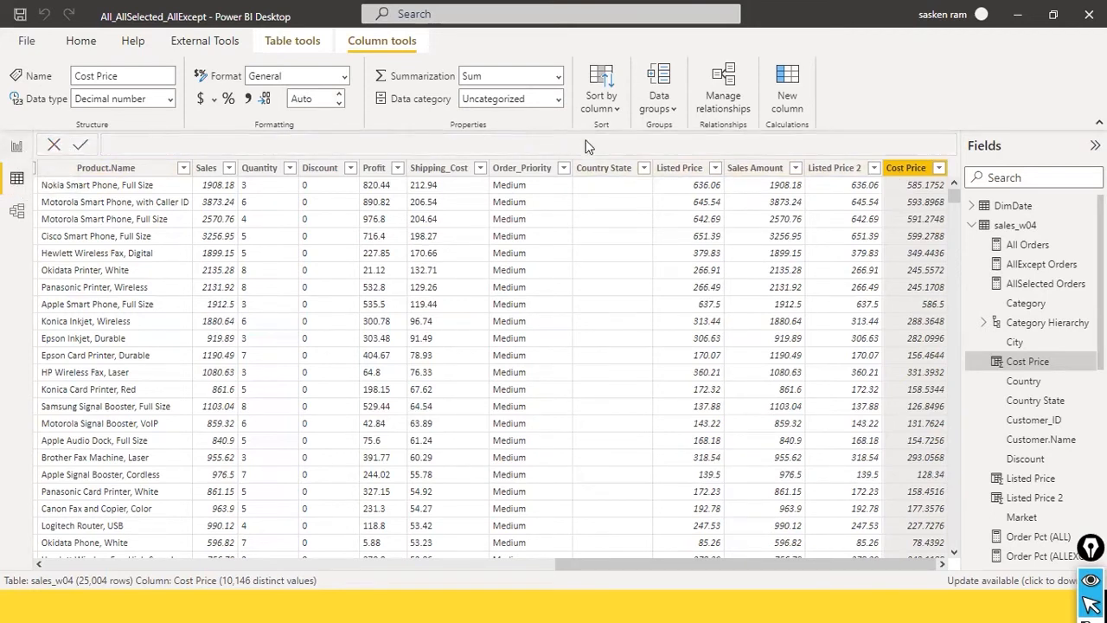
click(799, 78)
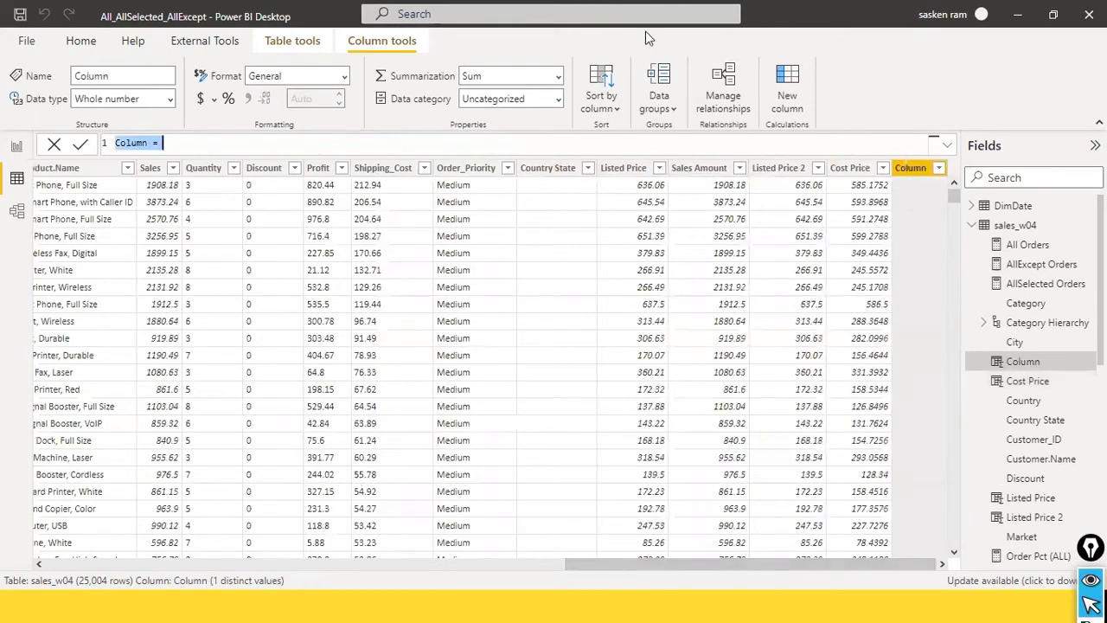
key(BackSpace)
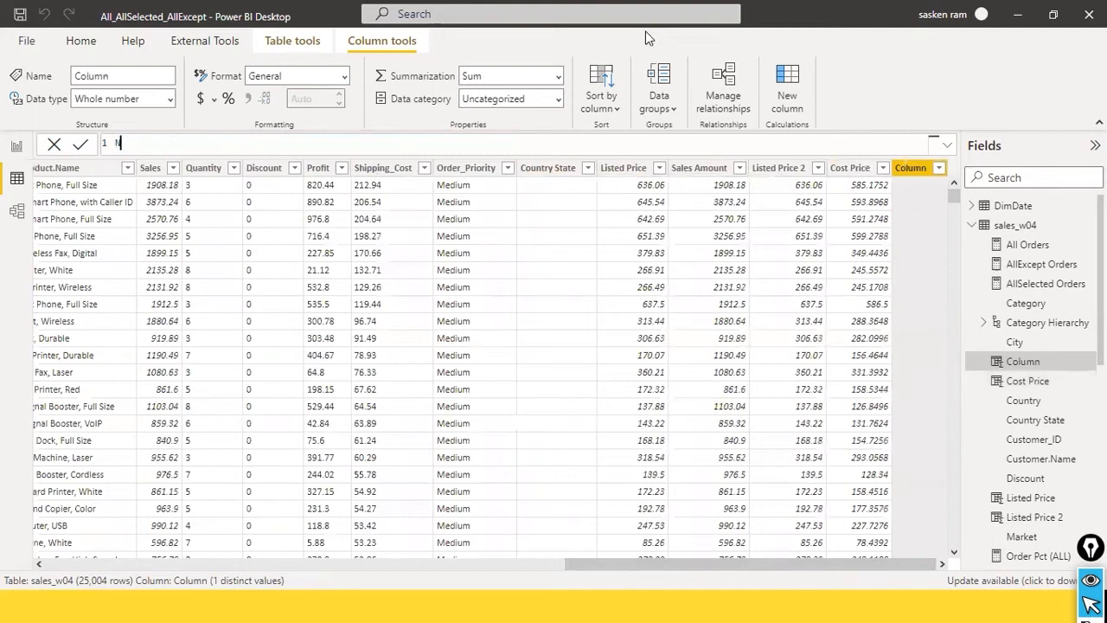
text(Margin = ()
key(ctrl+a)
key(BackSpace)
- Define the new calculated column as COGS = sales_w04[Quantity] * sales_w04[Cost Price] and commit it
text(COGS)
text(= q)
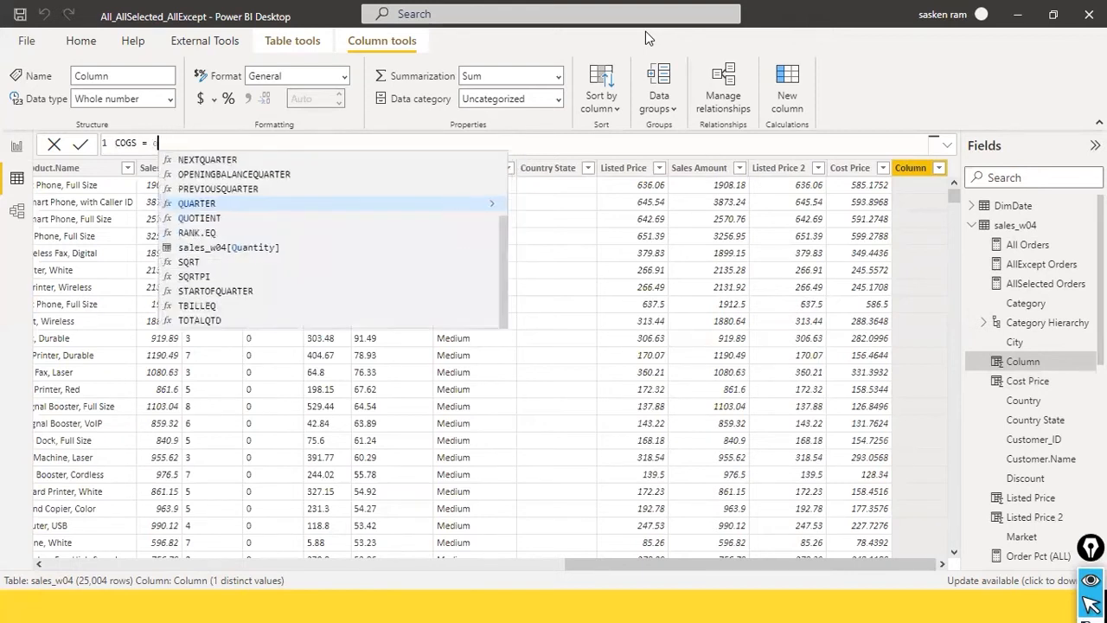
text(uanti)
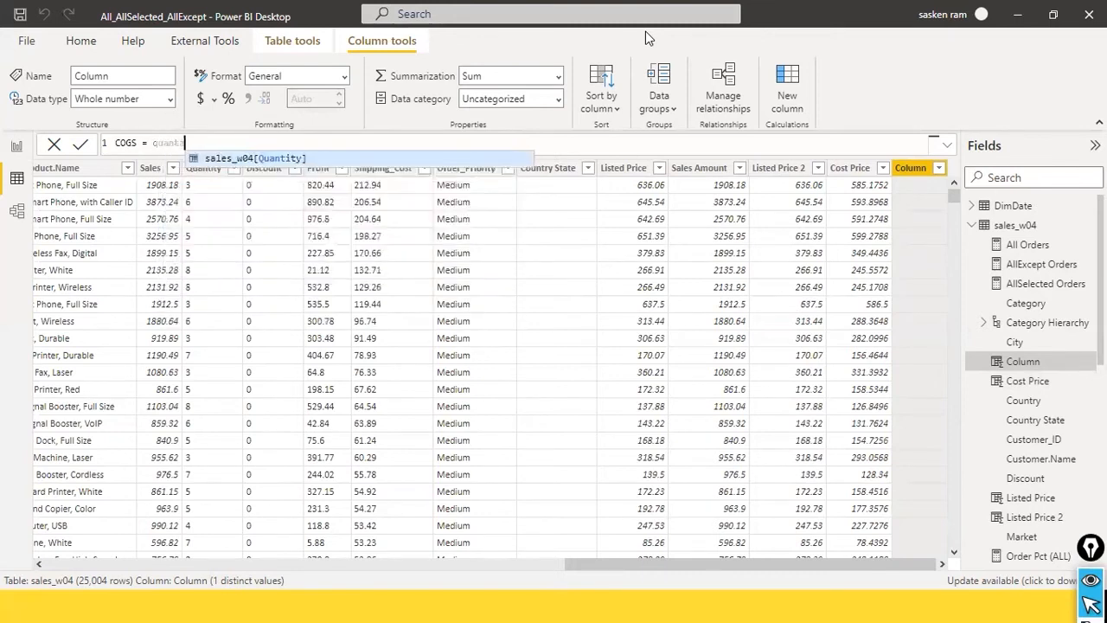
key(Tab)
text(* )
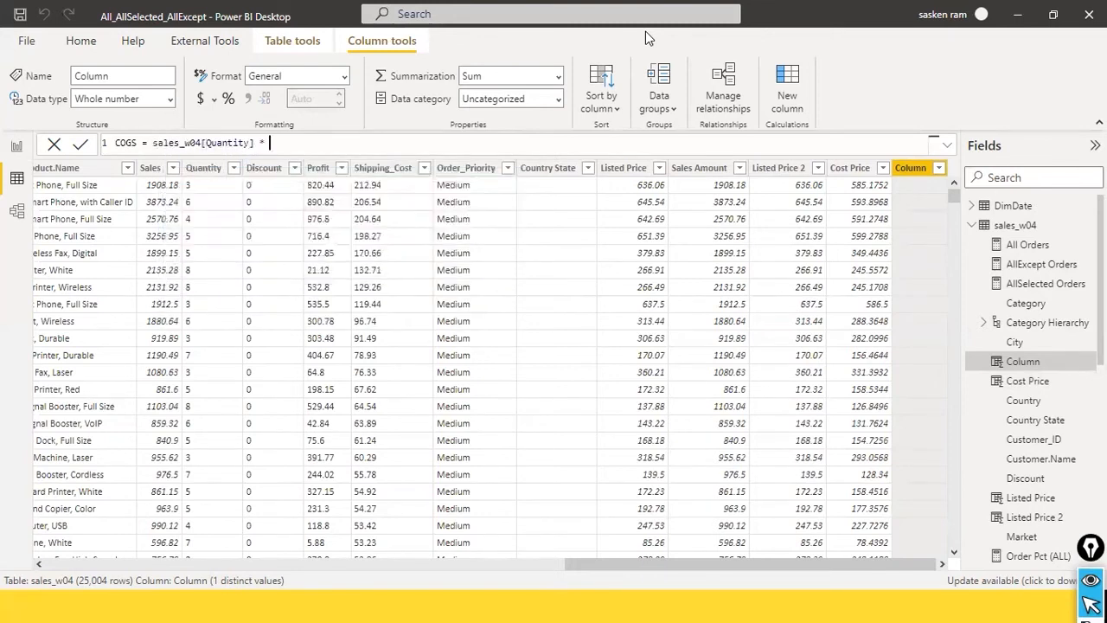
text(oost)
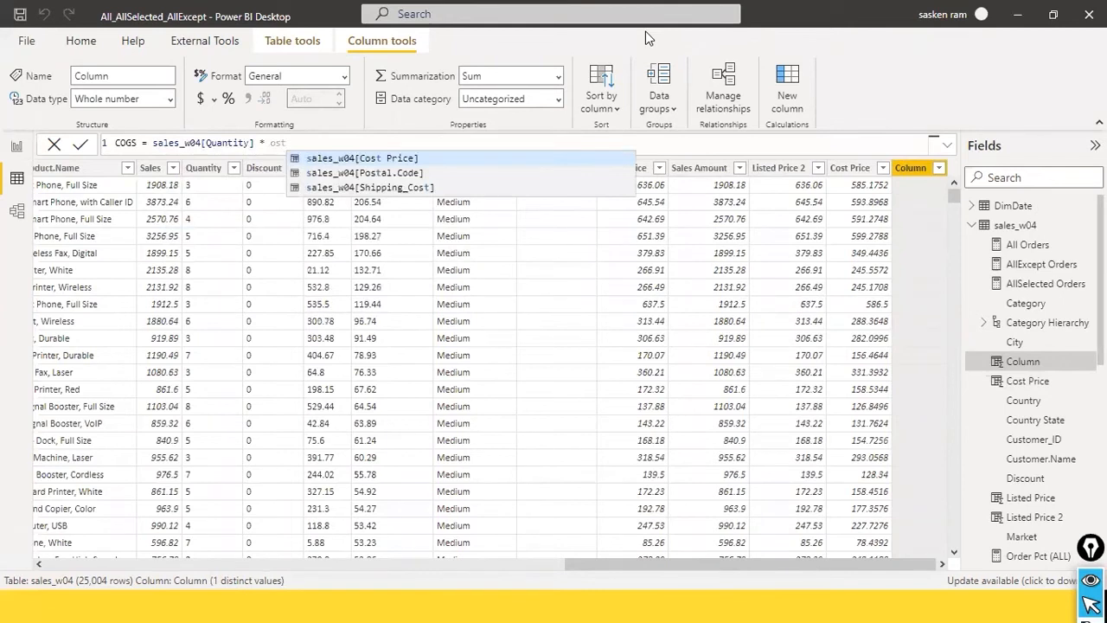
key(Tab)
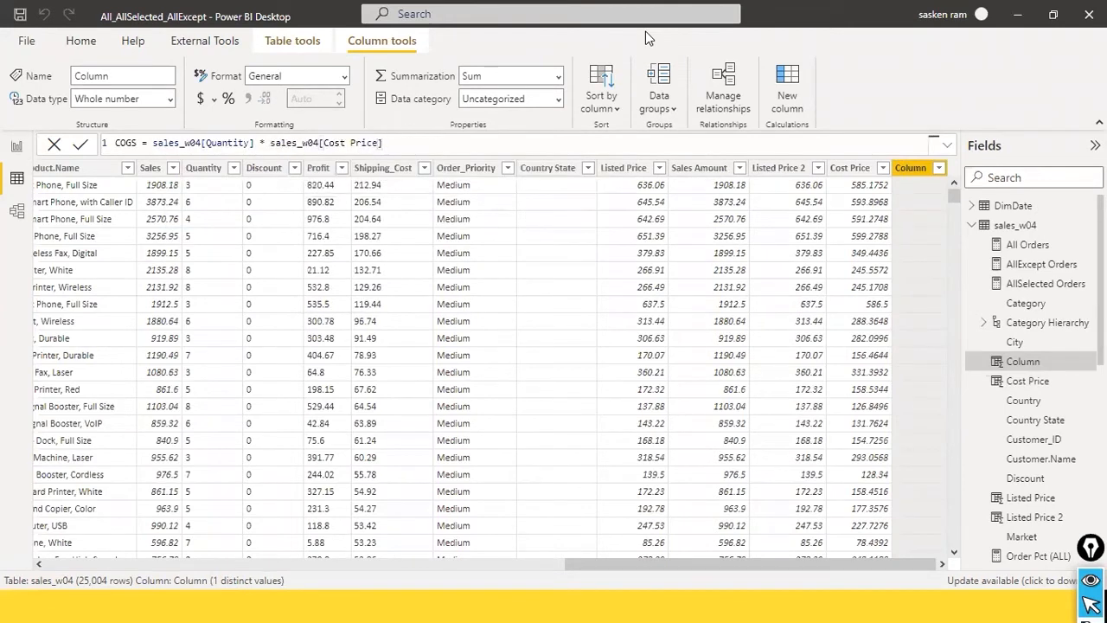
key(Return)
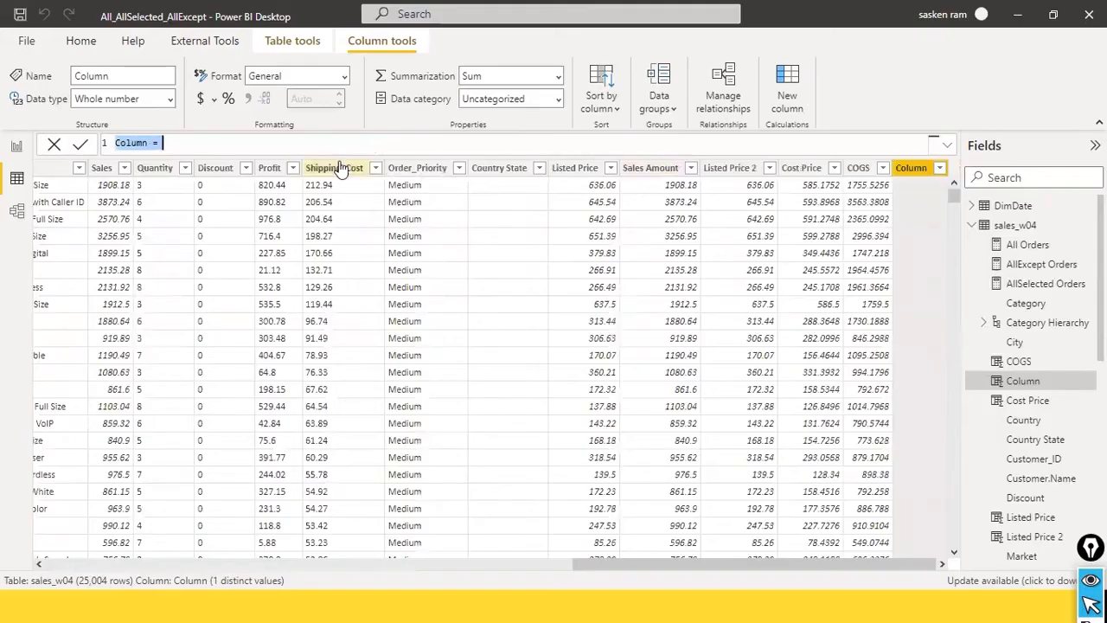
- Create a calculated column with the formula Margin = sales_w04[Sales Amount] - sales_w04[COGS]
text(Margin )
text(= sales)
text(_w04[Sales A)
key(Tab)
text(- sales_w04[COGS])
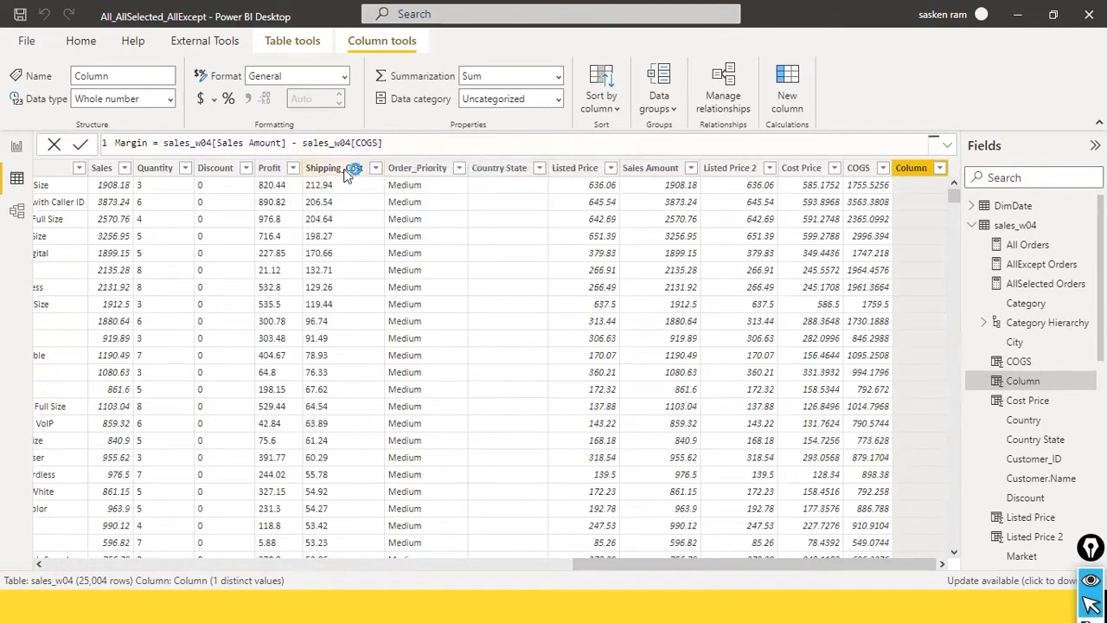
key(Return)
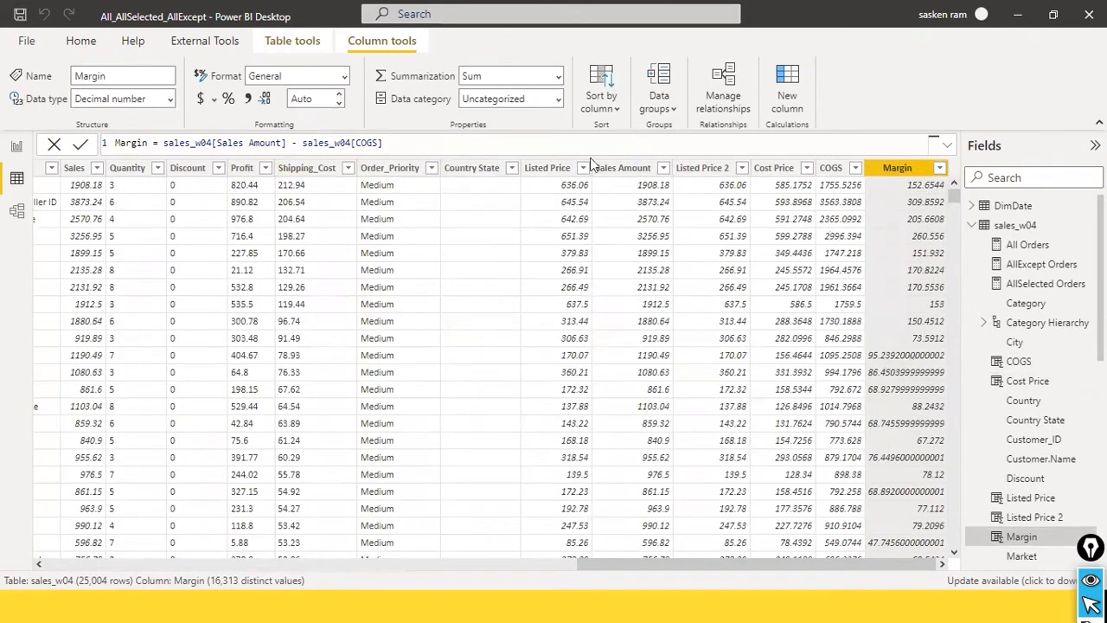
- Format the Margin column to show 2 decimal places
click(340, 93)
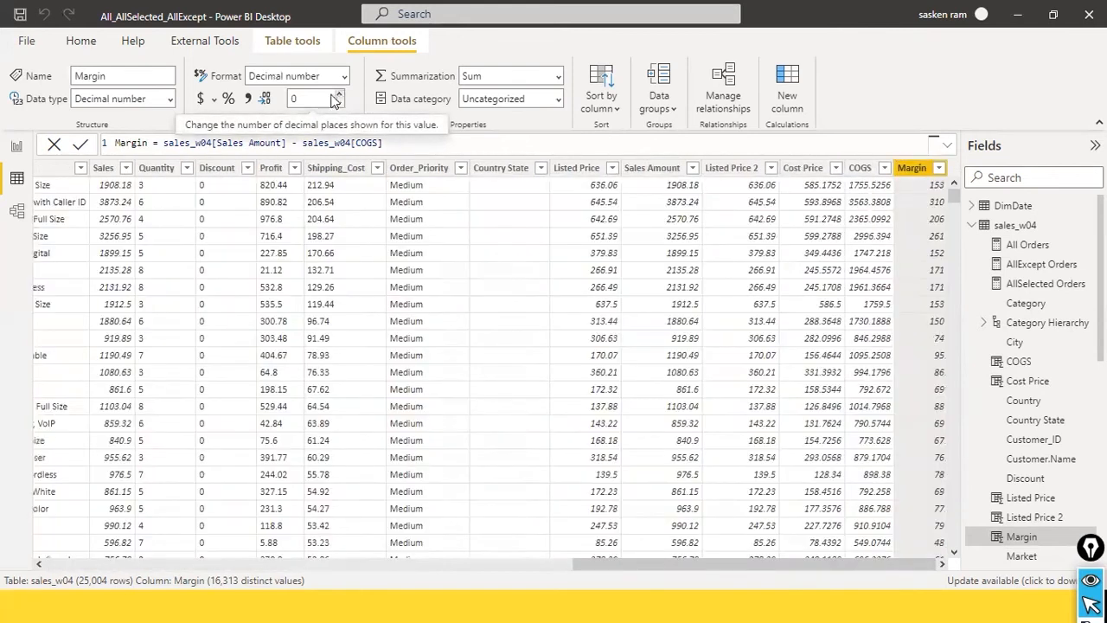
text(2)
key(BackSpace)
text(0)
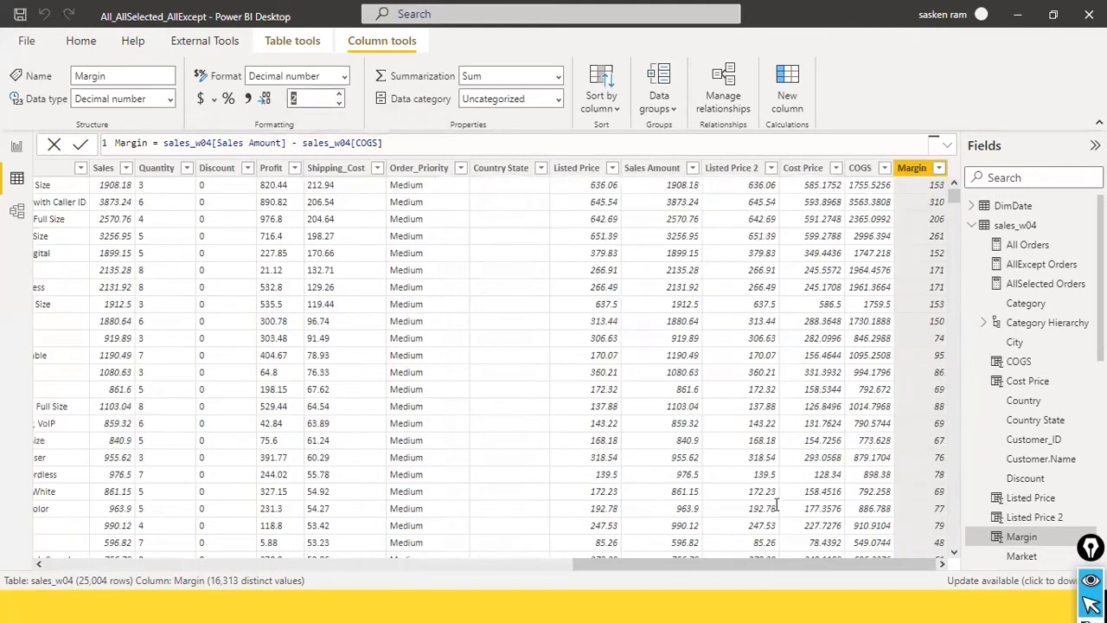
click(722, 565)
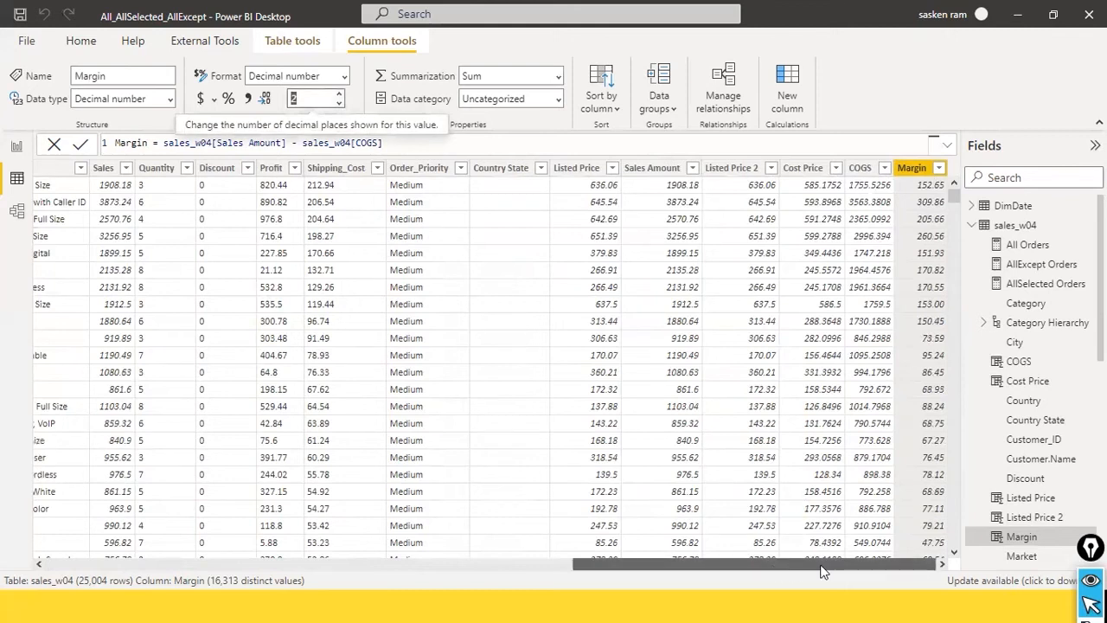
- Review the formulas behind the COGS and Margin columns in the data table
click(863, 170)
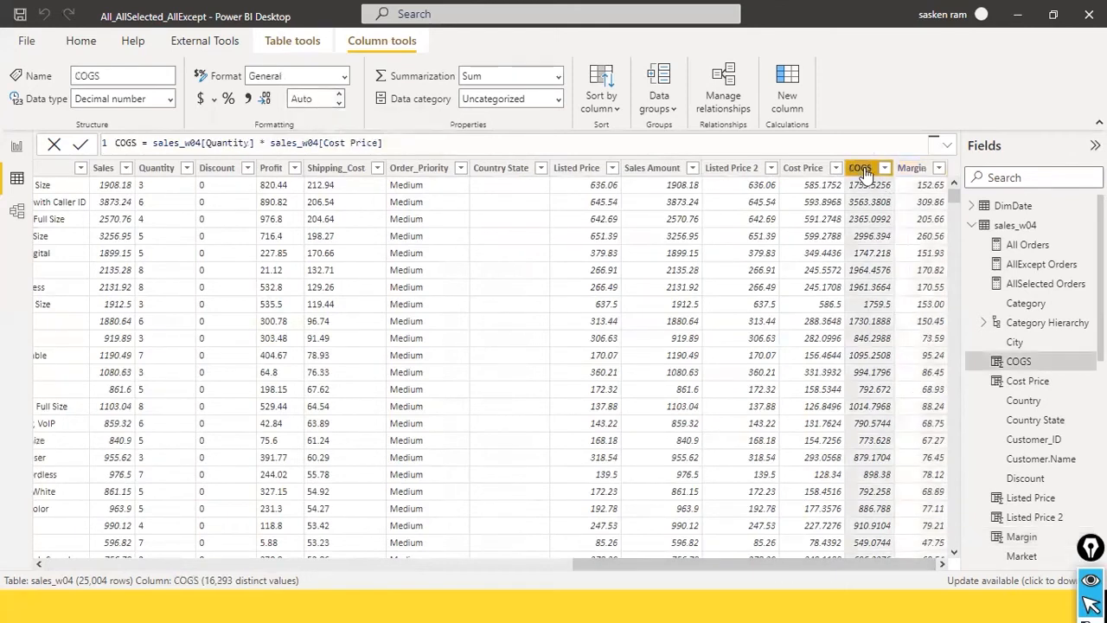
click(912, 171)
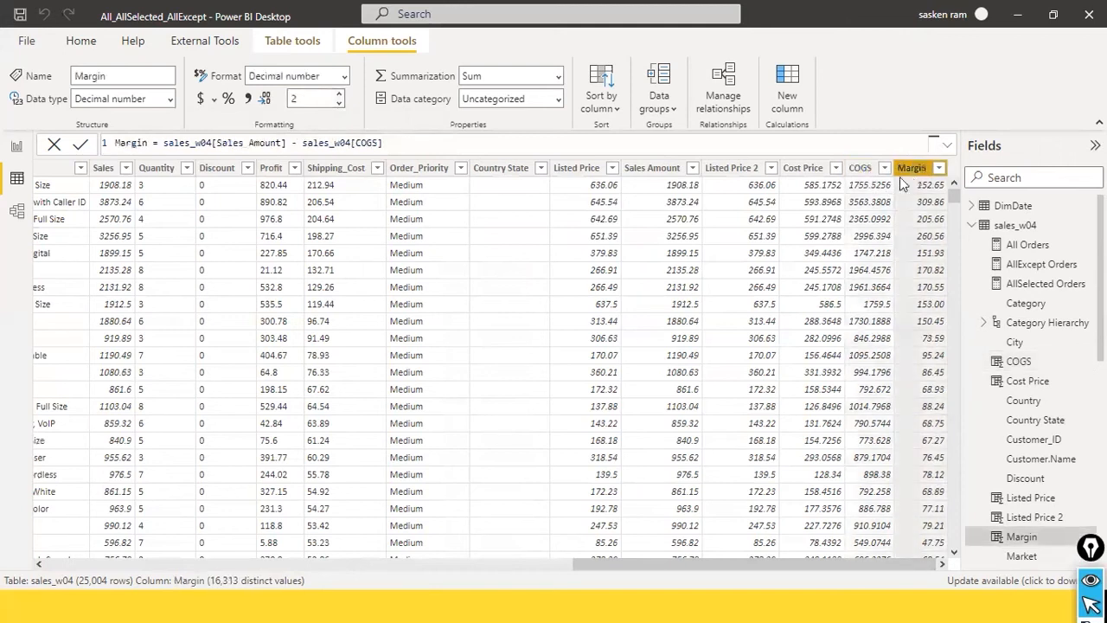
click(863, 170)
click(869, 169)
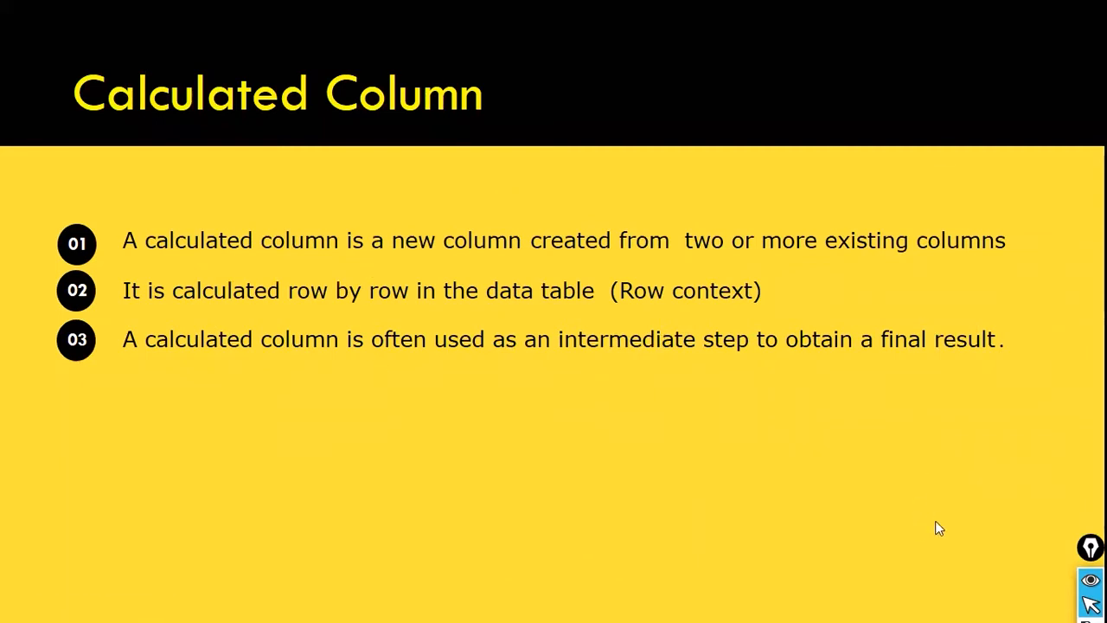
- Alternate between Power BI and the PowerPoint slide show, revealing the Calculated Column points through "Pre-calculated and stored"
key(alt+Tab)
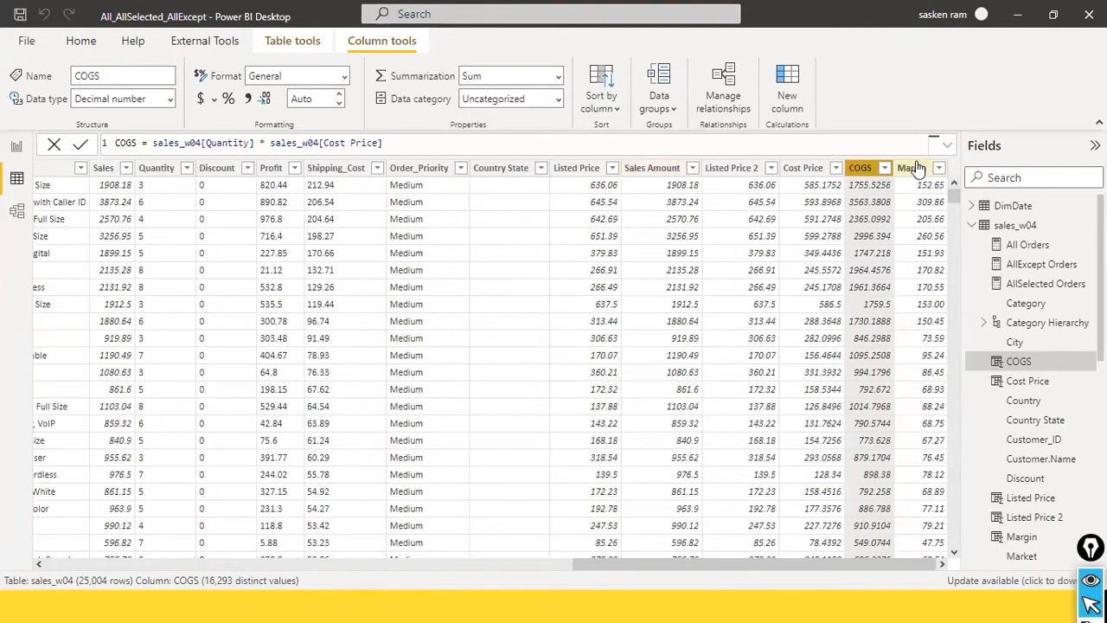
key(alt+Tab)
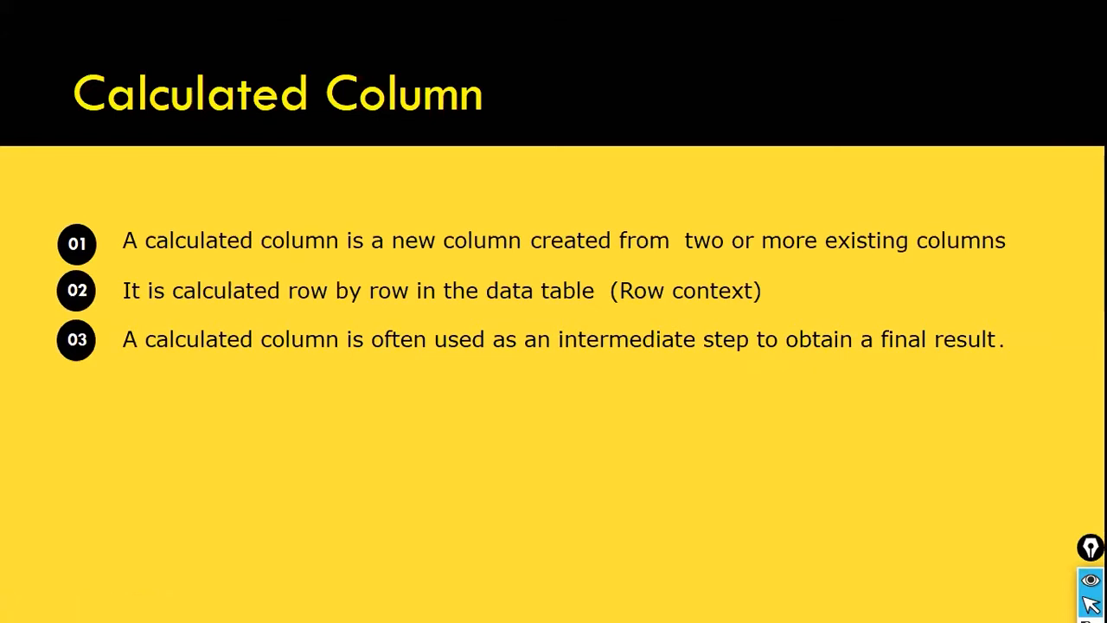
key(Right)
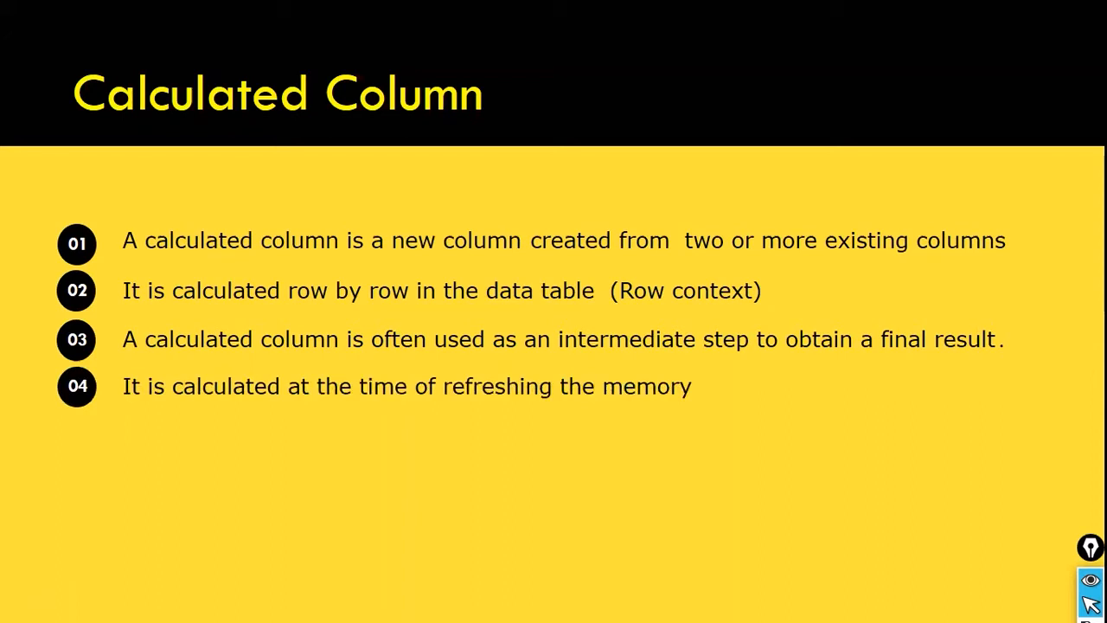
key(alt+Tab)
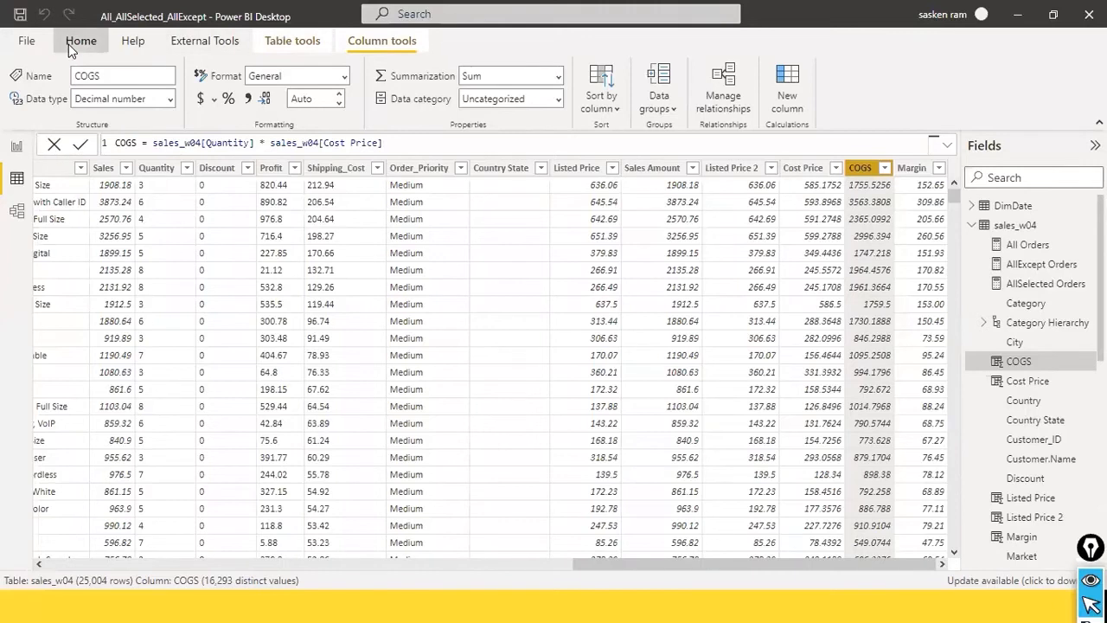
click(76, 41)
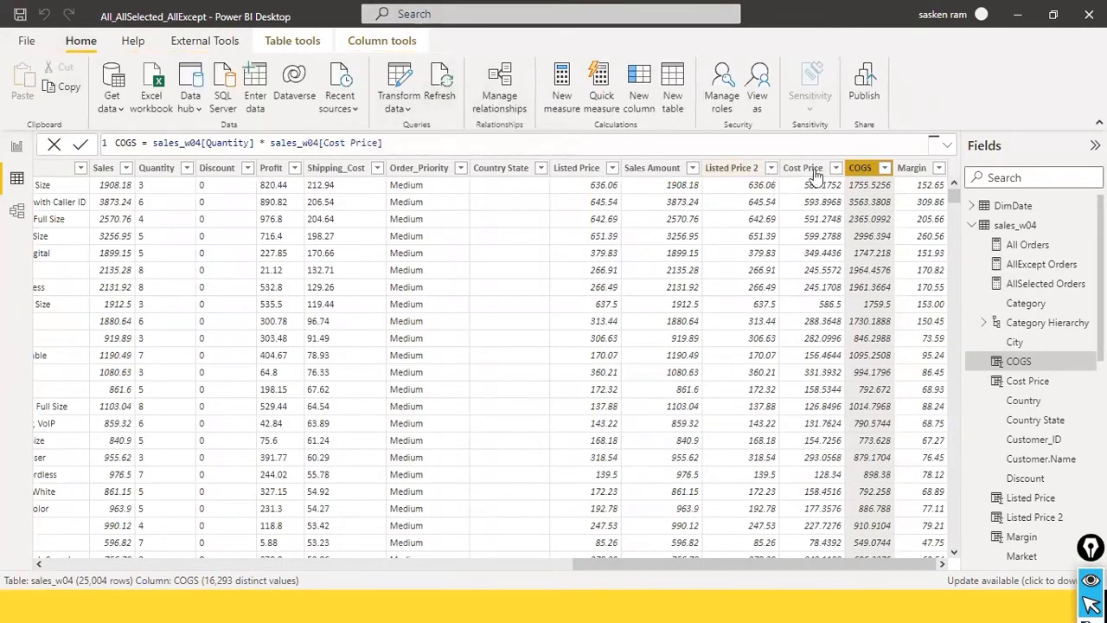
key(alt+Tab)
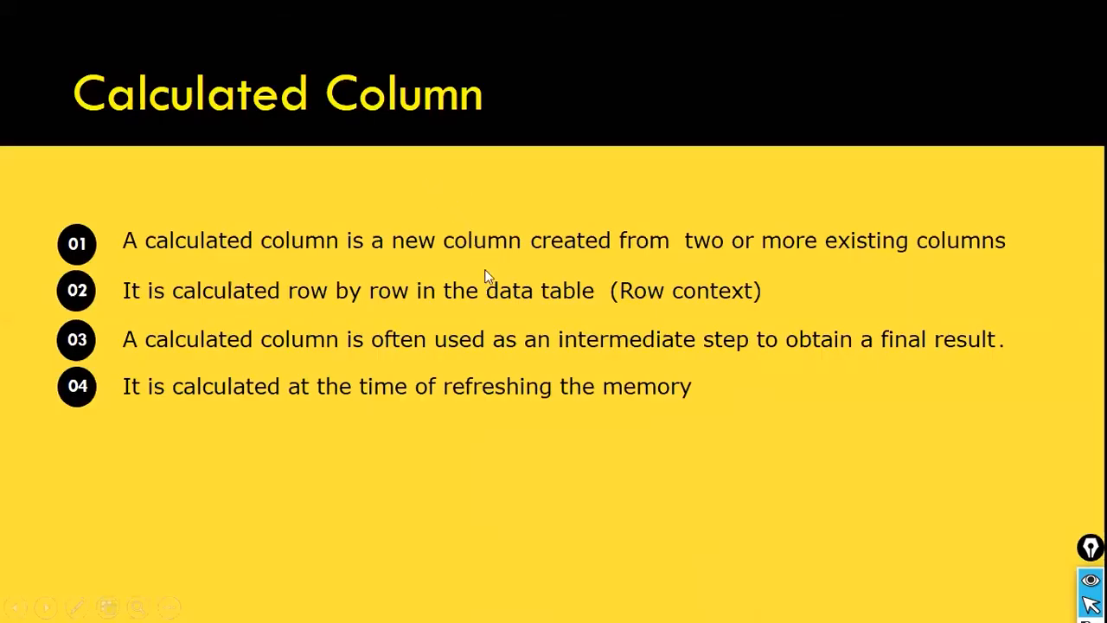
click(500, 295)
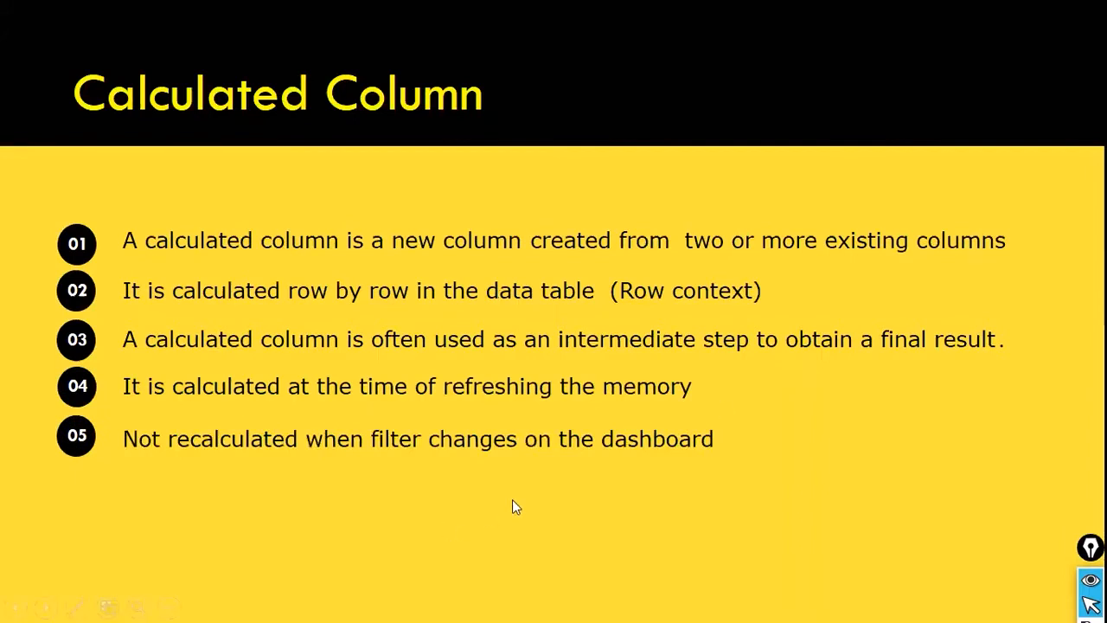
click(701, 483)
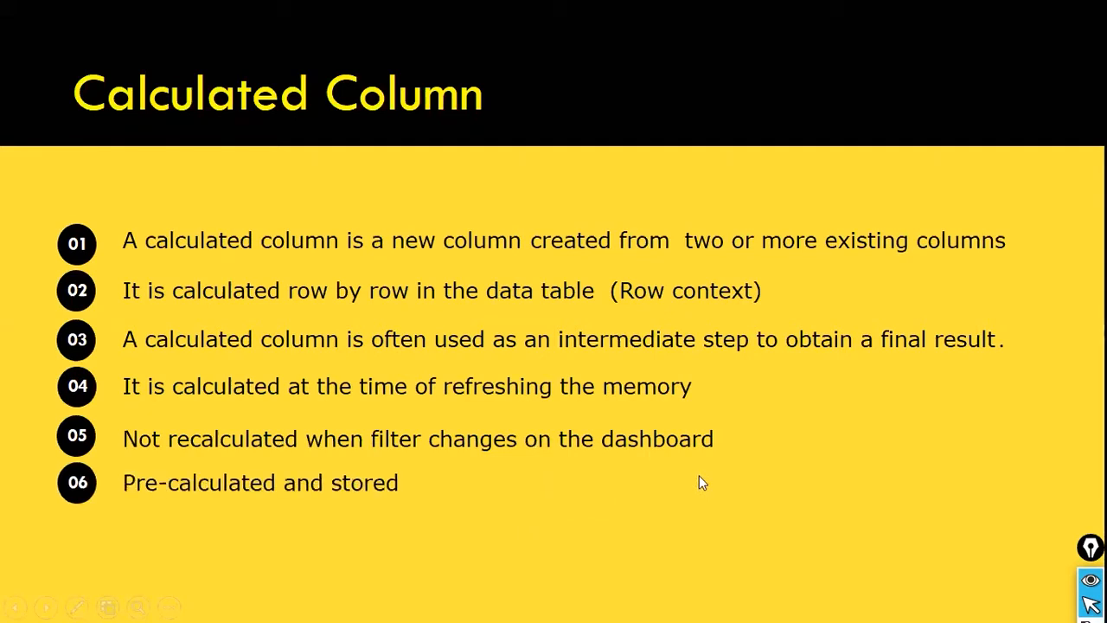
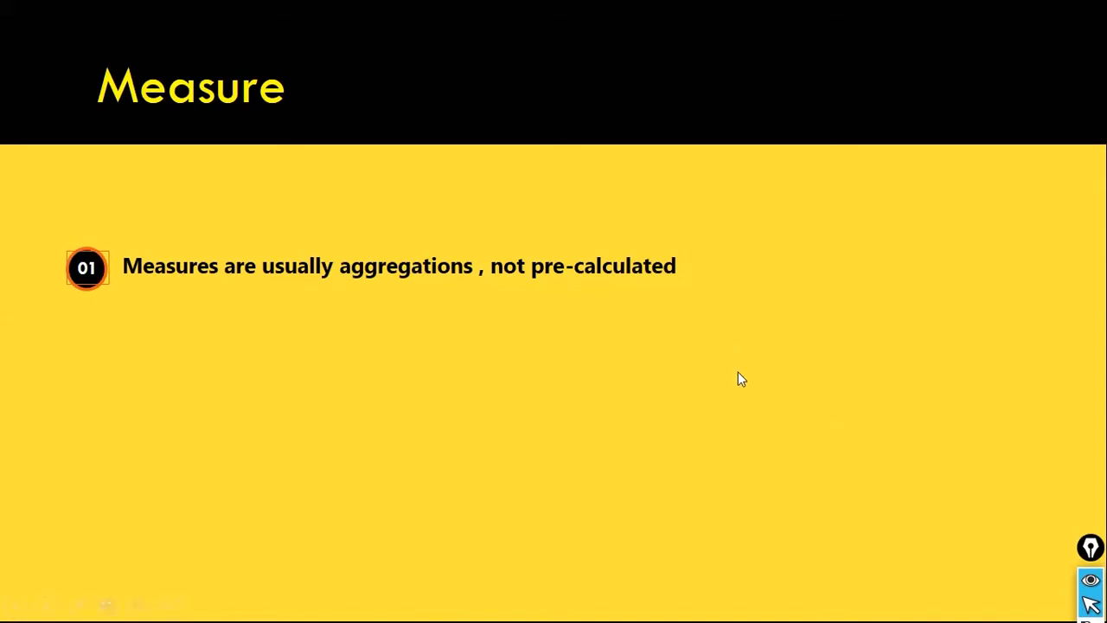
- Switch to Power BI and add Furniture to the Office Supplies selection in the Category slicer
key(alt+Tab)
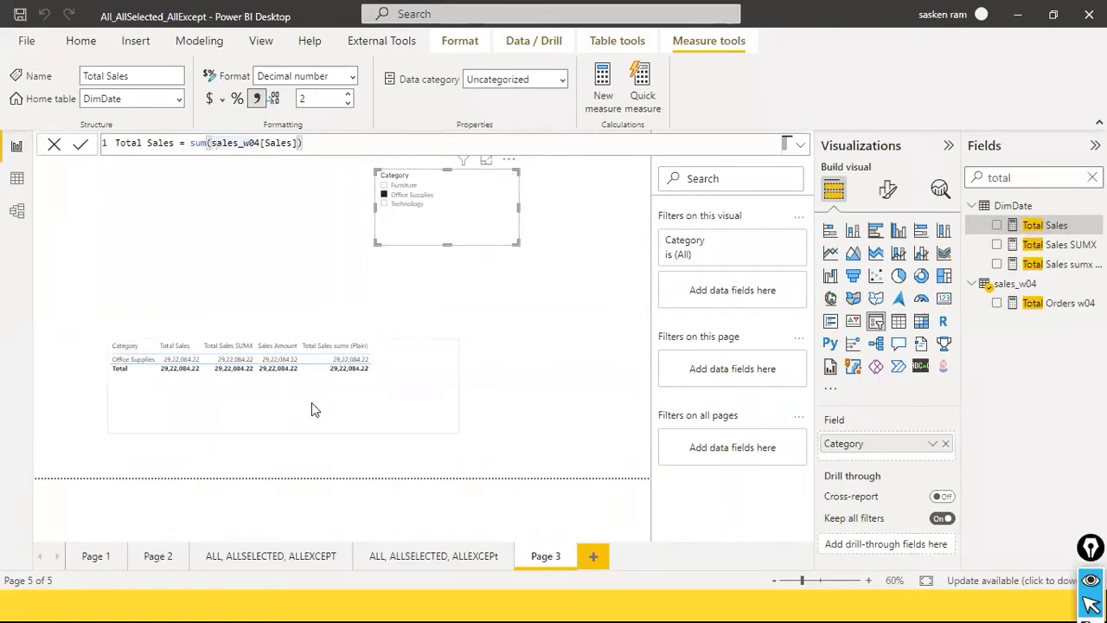
ctrl+click(385, 185)
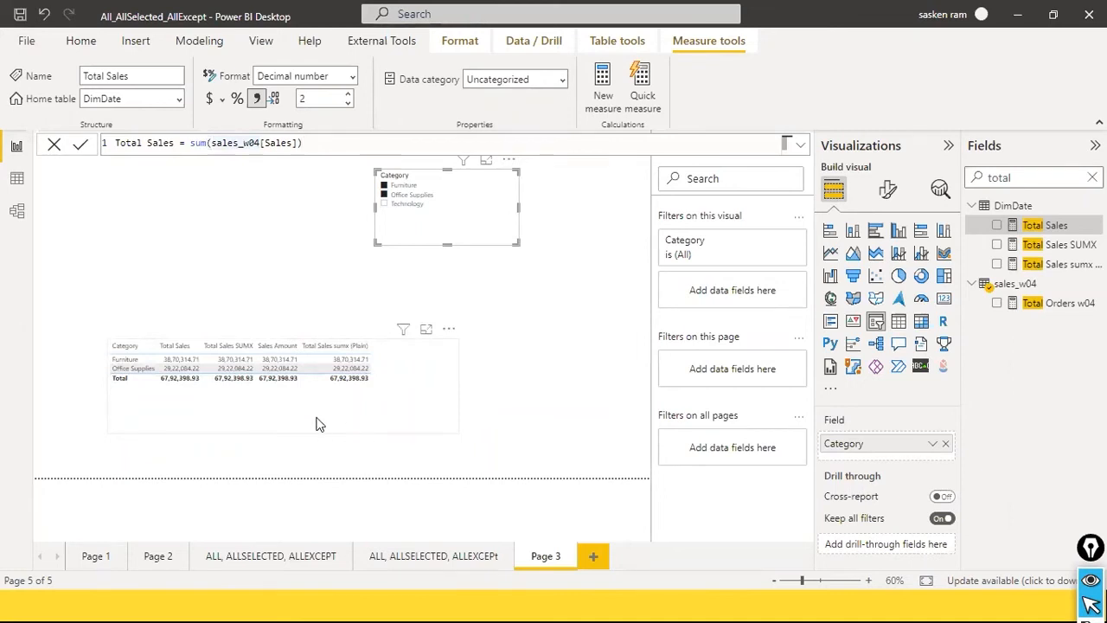
- Switch to the PowerPoint slide show and reveal points 02 through 04 on the Measure slide
key(alt+Tab)
click(568, 314)
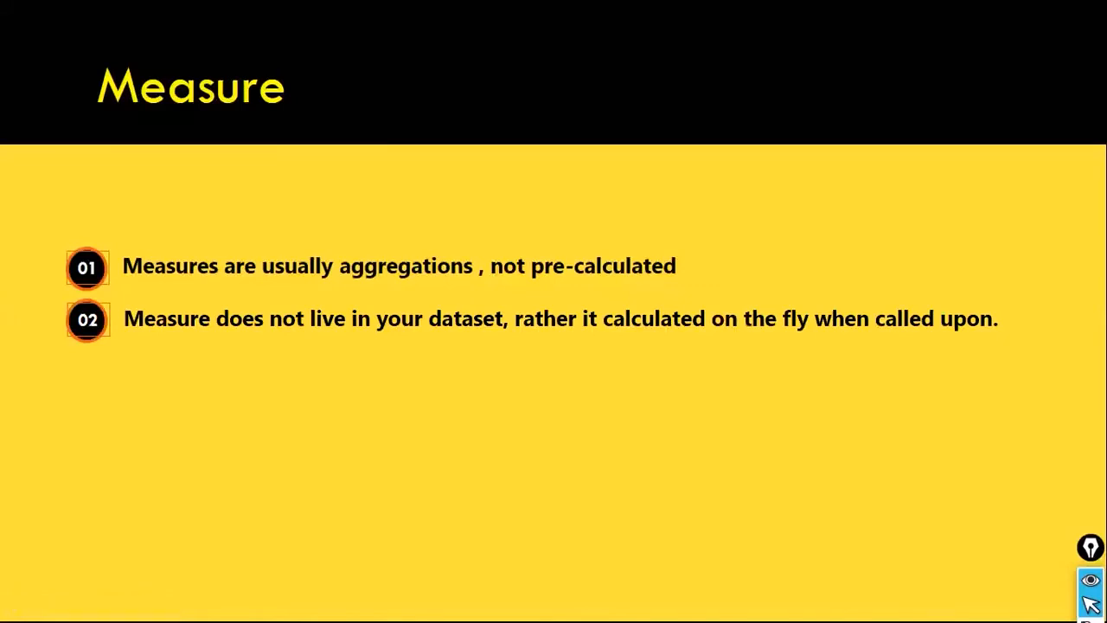
key(alt+Tab)
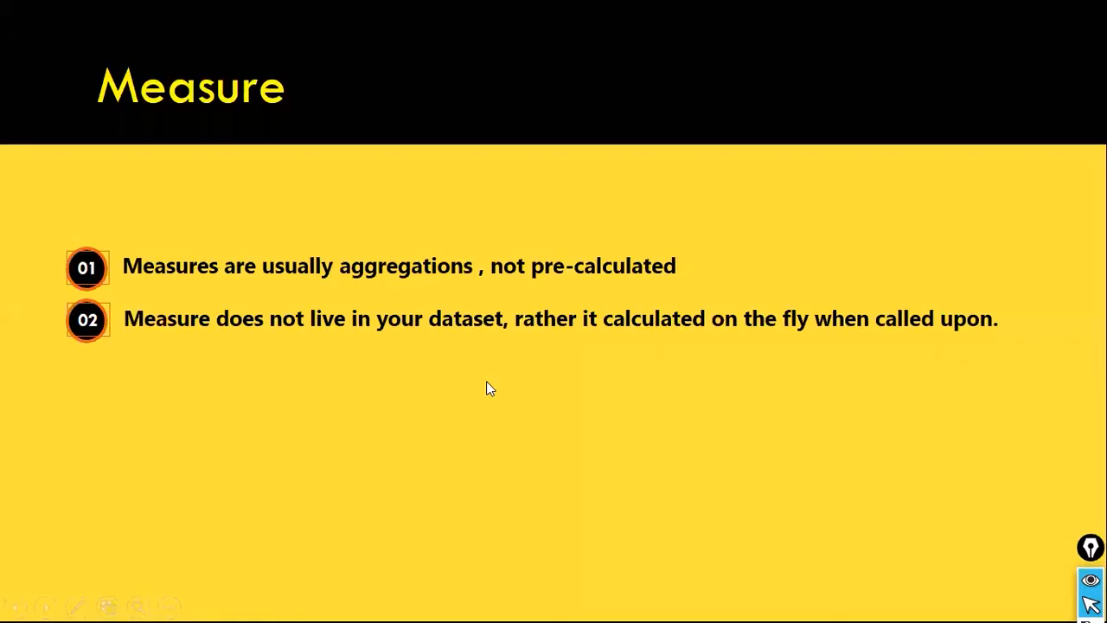
click(486, 389)
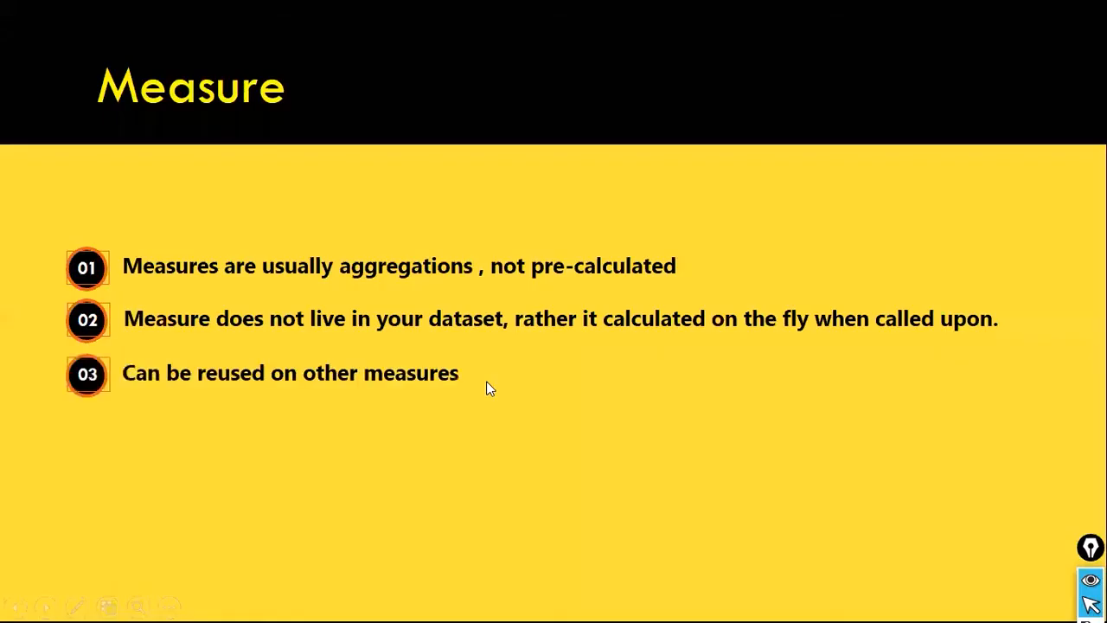
click(487, 389)
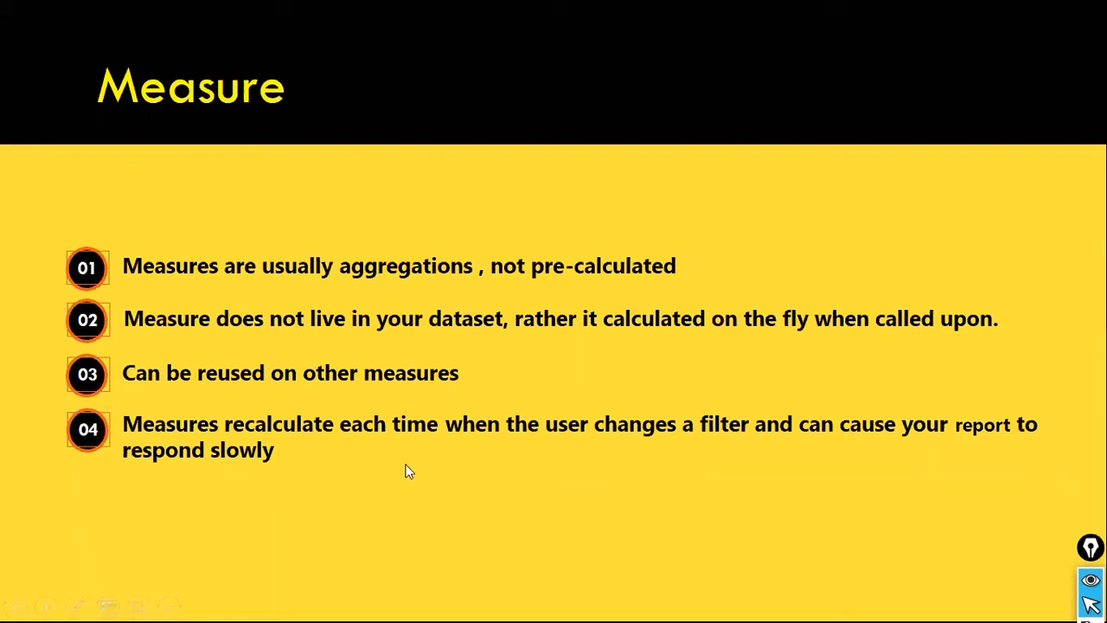
- Switch to Power BI and inspect the formula of the Total Sales SUMX measure
key(alt+Tab)
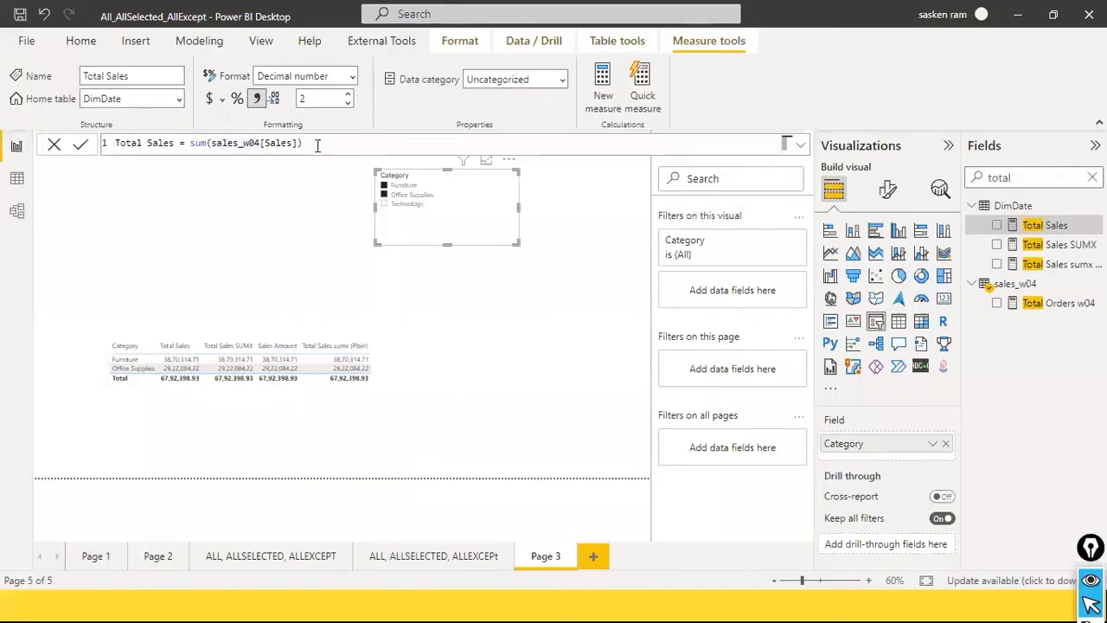
click(1058, 244)
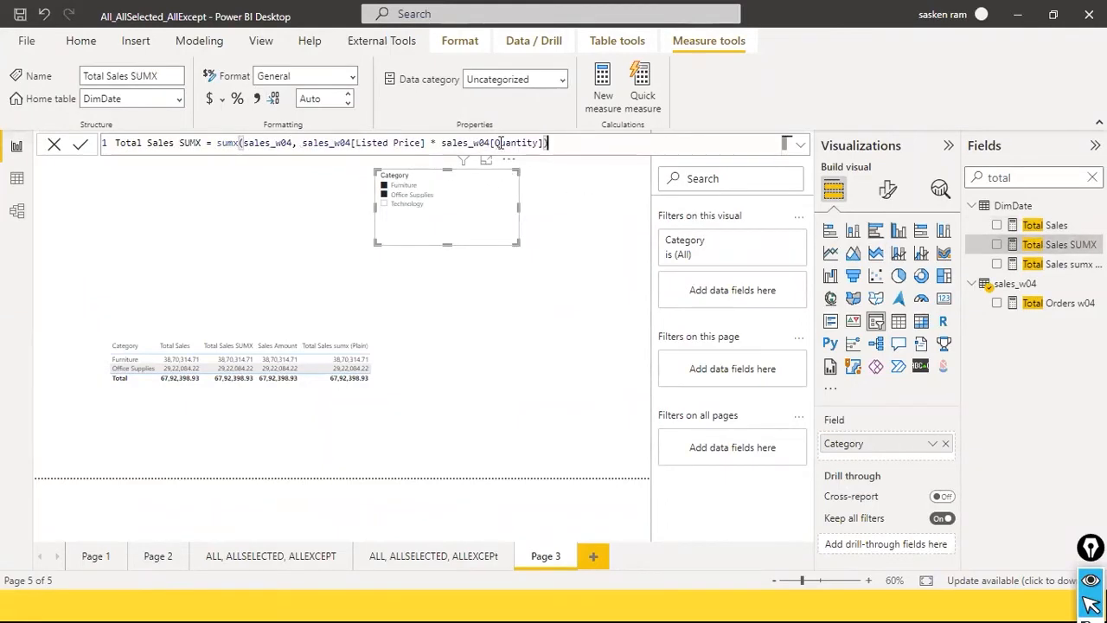
click(557, 147)
key(alt+Tab)
key(alt+Tab)
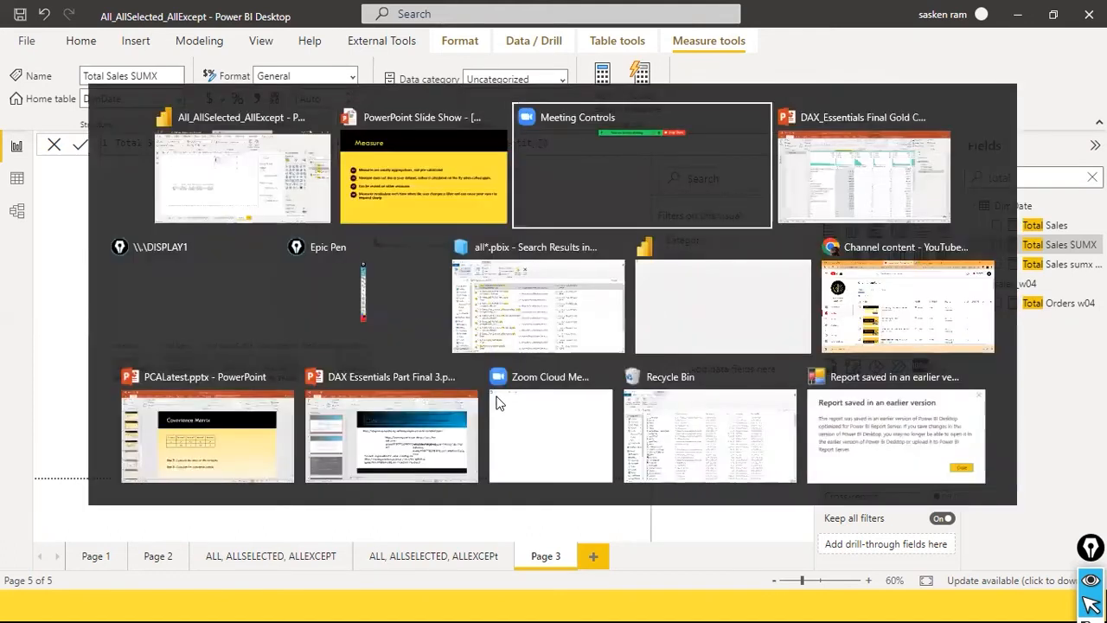
- Switch to the PowerPoint slide show and advance past the "Two types of Measure" slide to "Calculated Column Vs Measures"
key(alt+Tab)
key(alt+Tab)
key(alt+Tab)
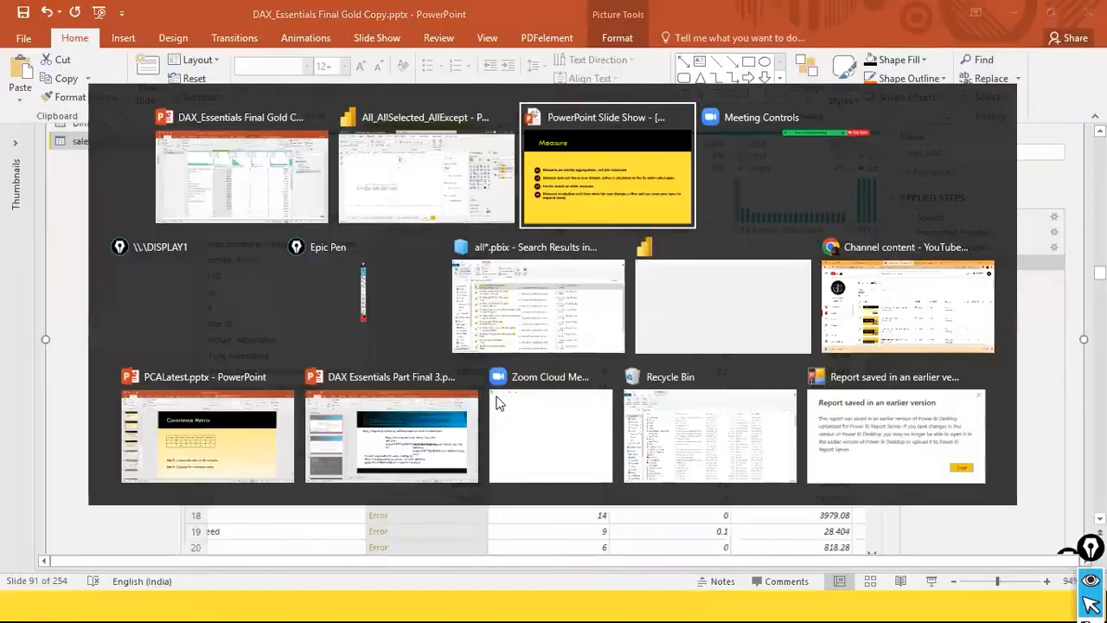
key(Right)
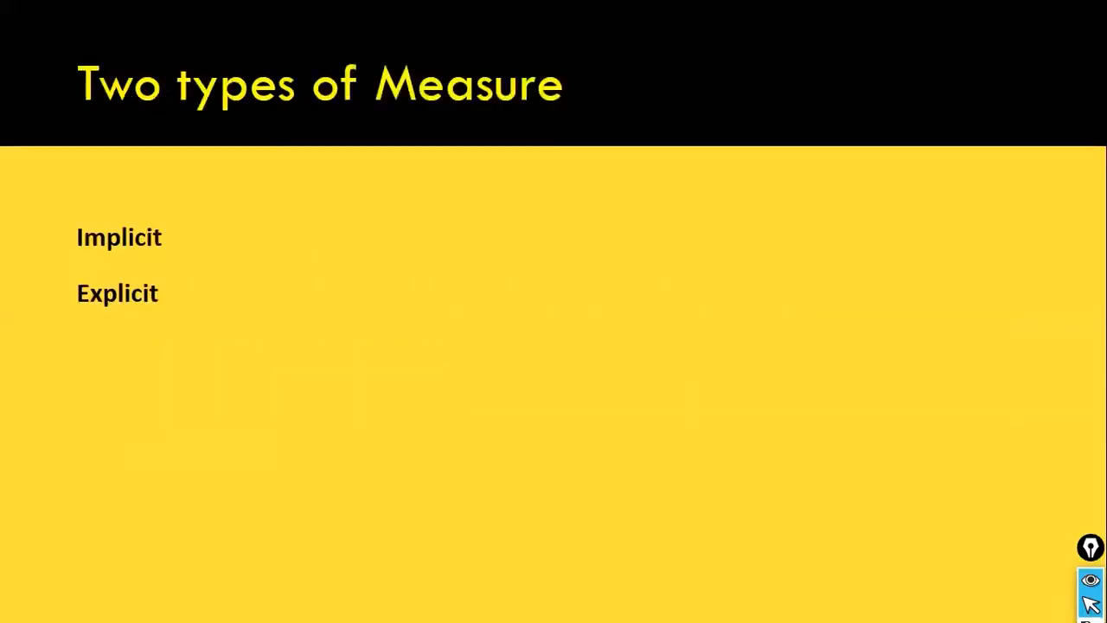
key(Left)
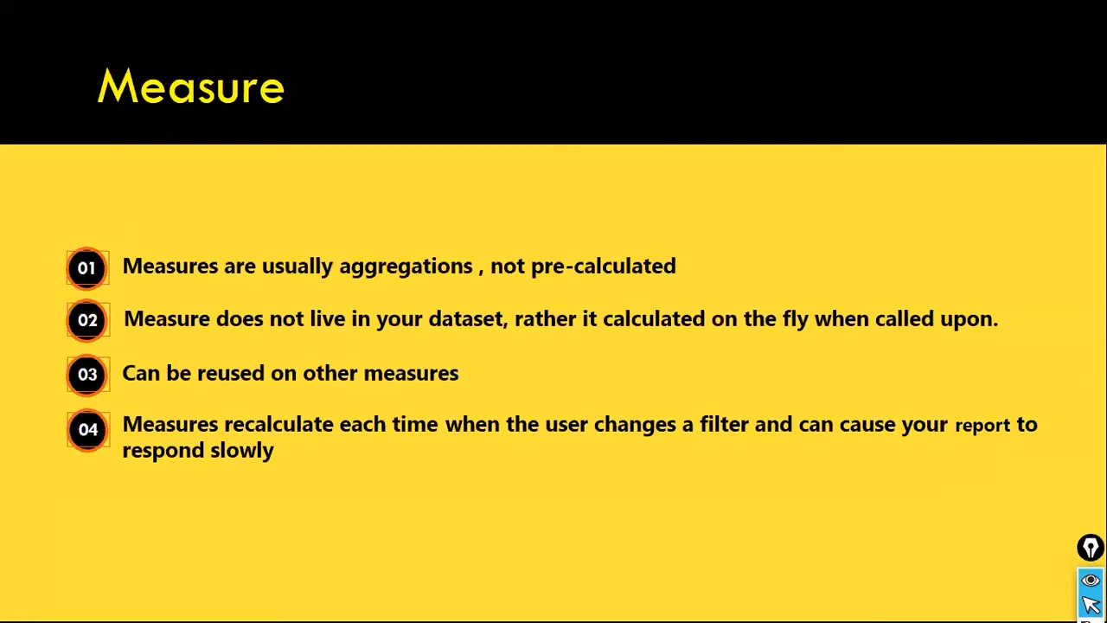
key(Right)
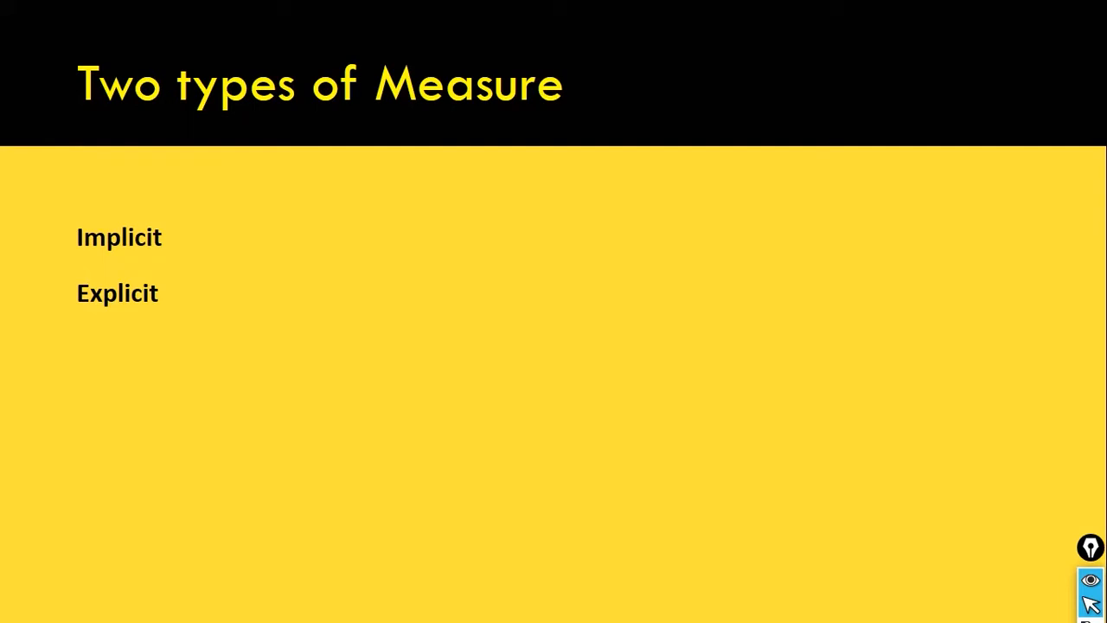
key(Right)
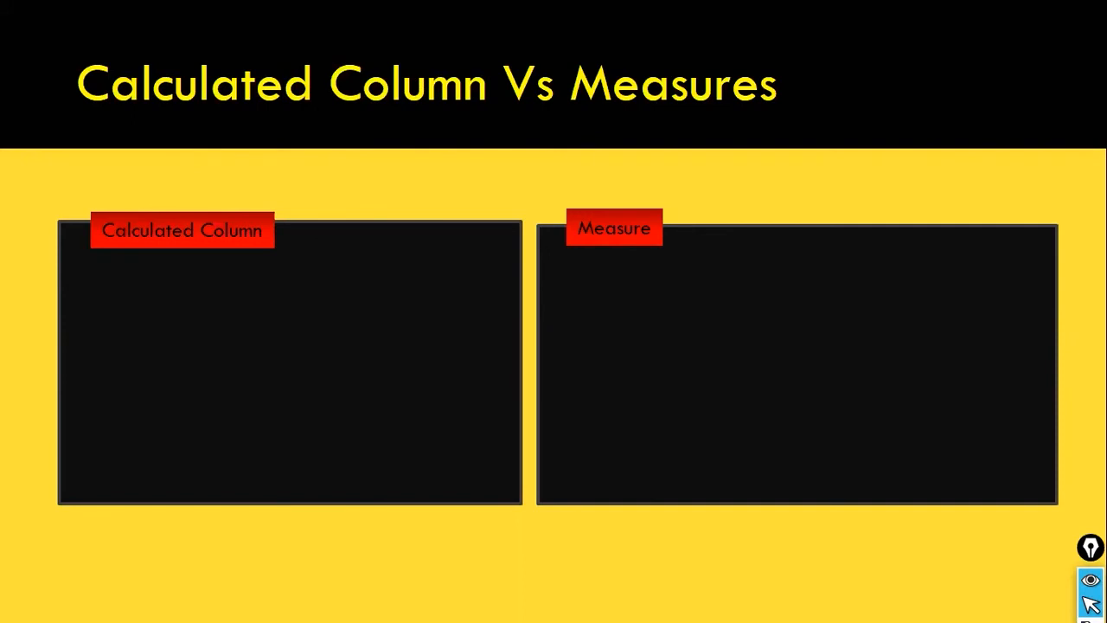
- Switch to Power BI, clear the field search and draw a red arrow pointing at the Fields heading
key(alt+Tab)
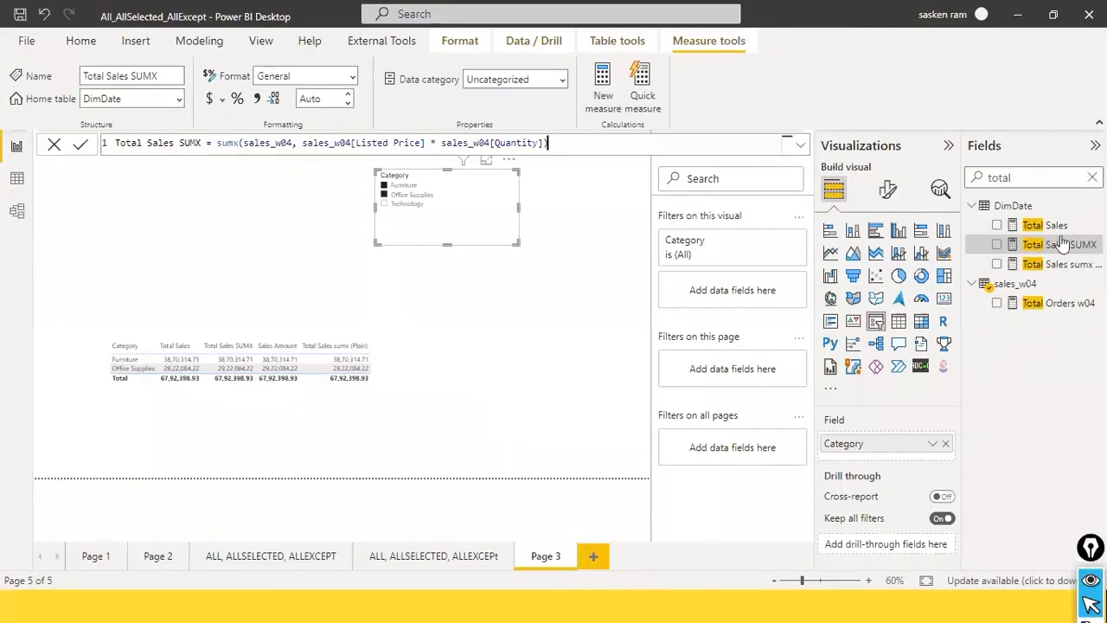
click(1093, 177)
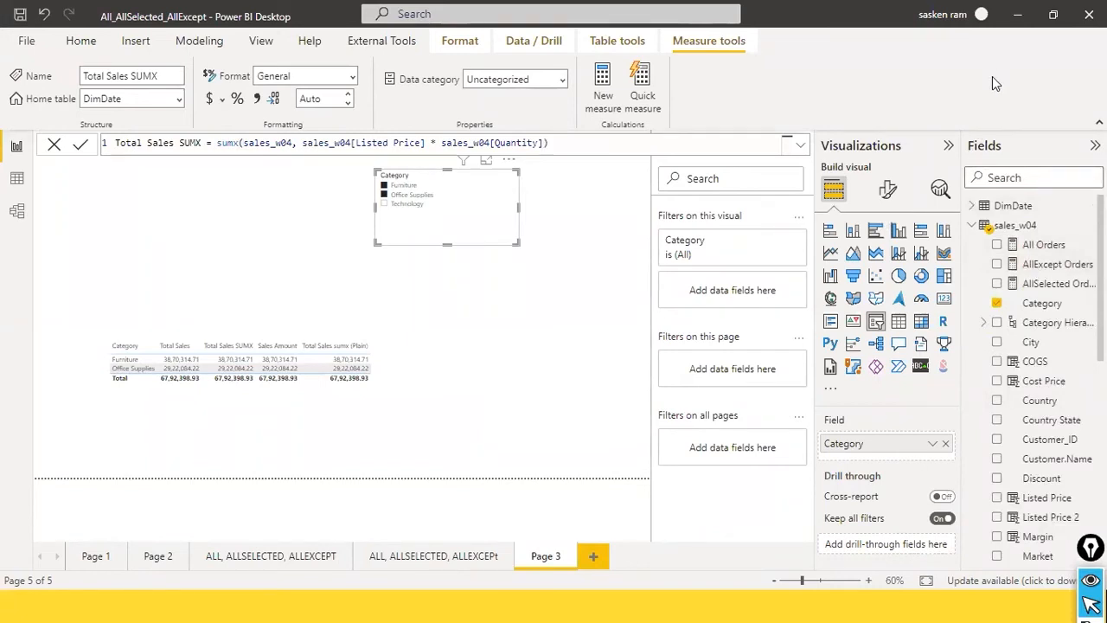
drag(1006, 89, 1003, 139)
- Find the Sales column in the sales_w04 table and inspect its name and column properties
scroll(1046, 385, down, 6)
scroll(1046, 389, down, 2)
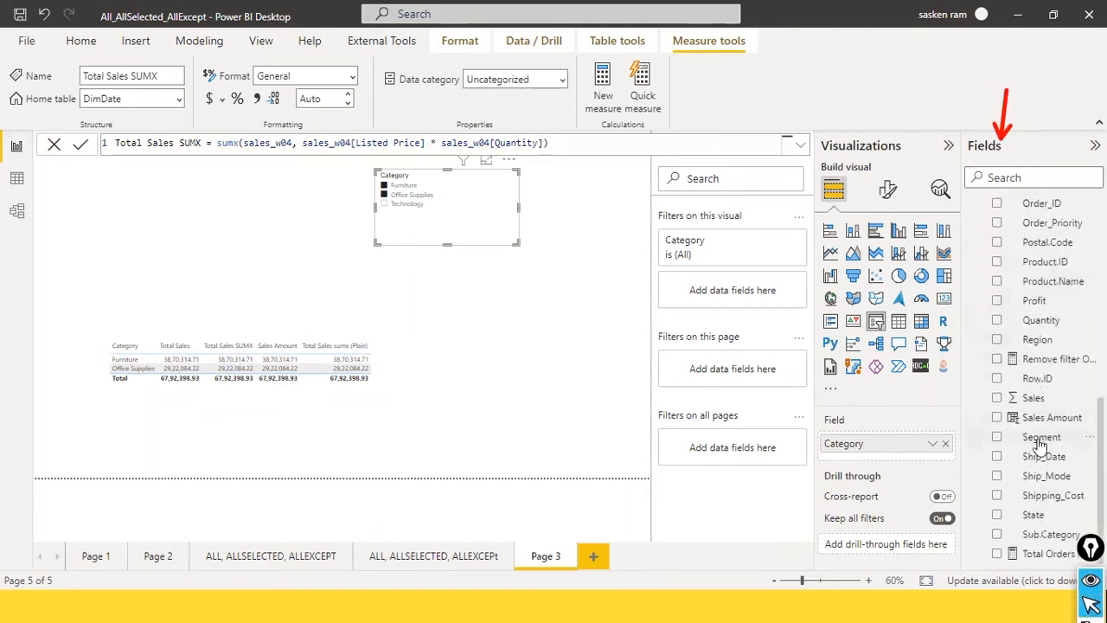
scroll(1054, 397, up, 1)
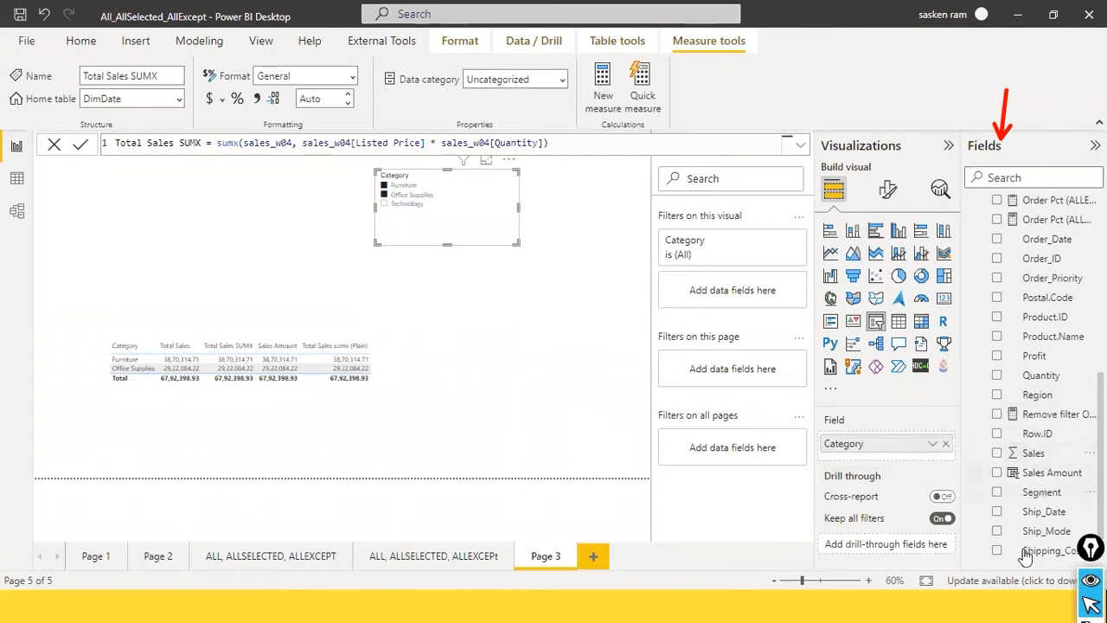
click(1024, 456)
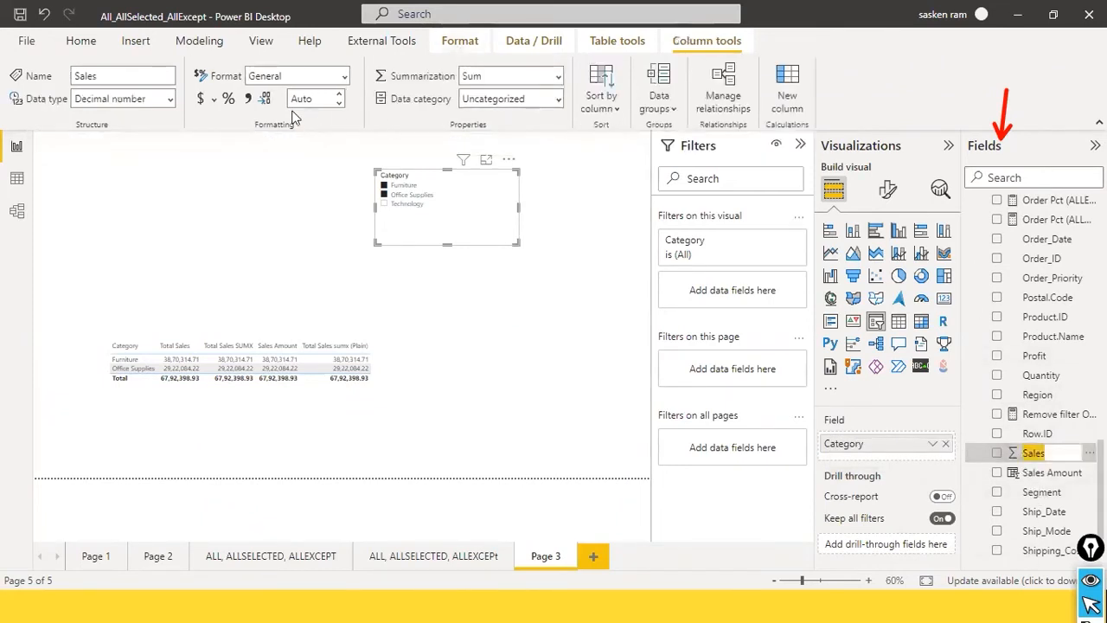
click(132, 77)
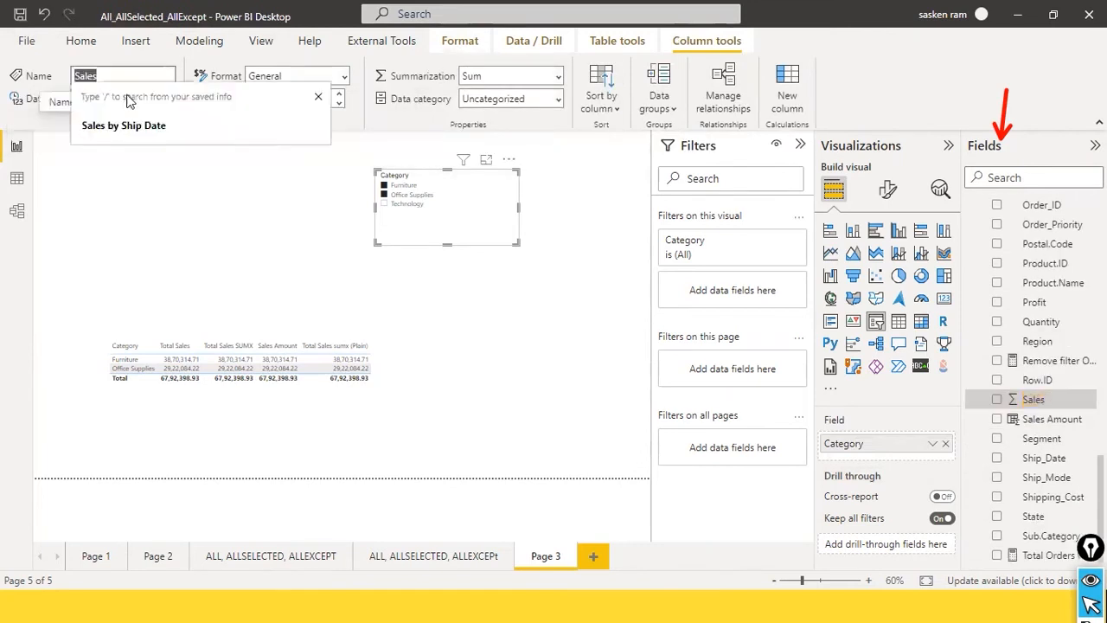
key(Return)
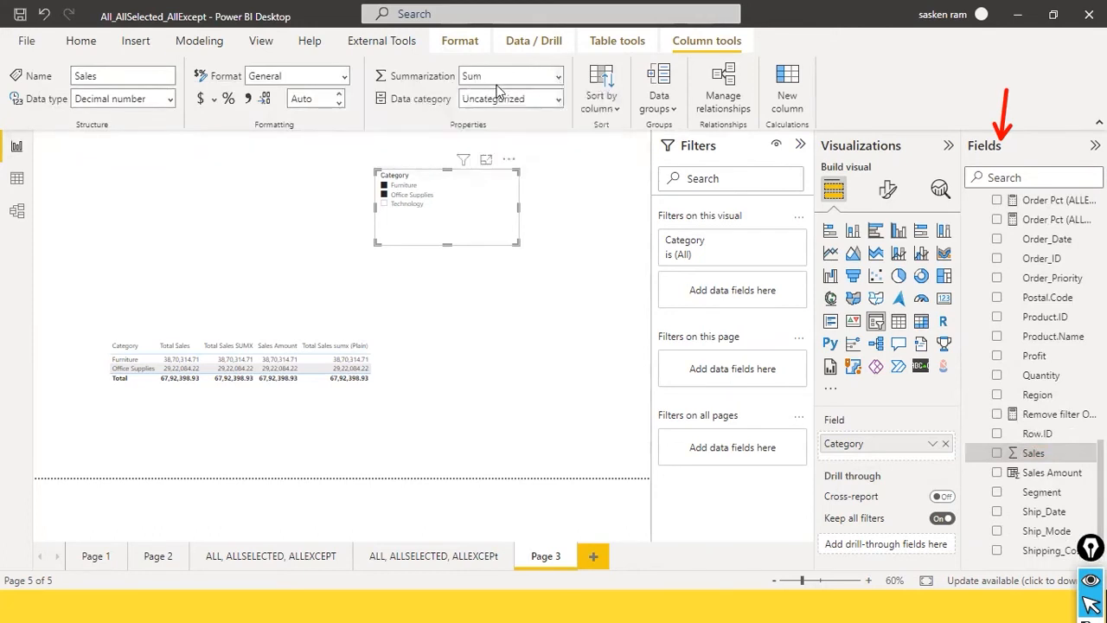
- Add a table visual in the empty area below the Category slicer and fill it with the Sales column
click(487, 307)
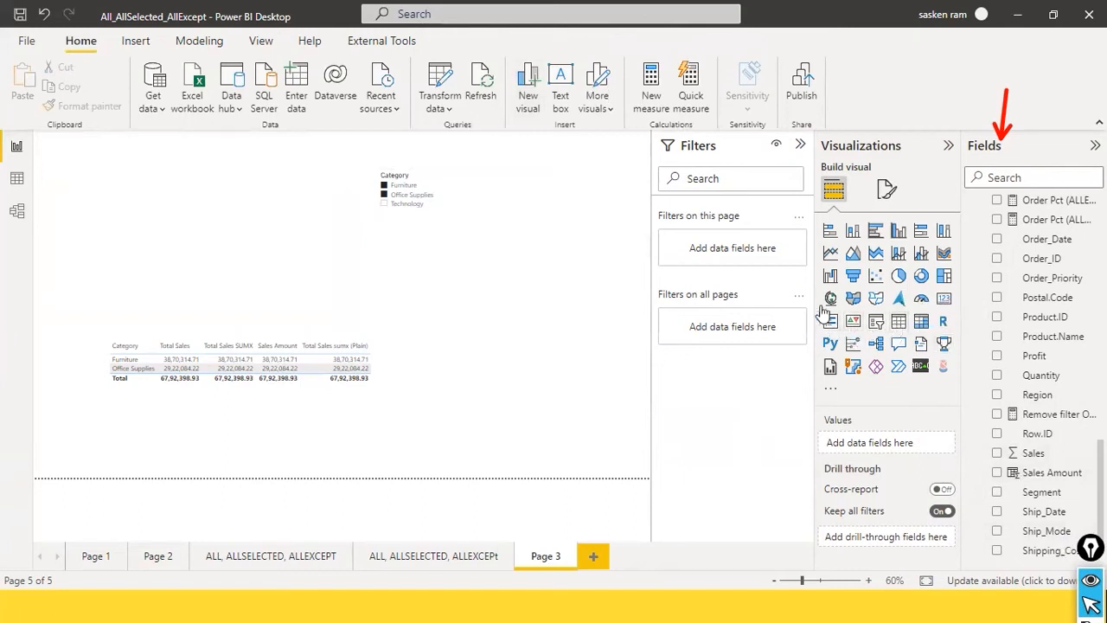
click(898, 321)
drag(212, 287, 554, 280)
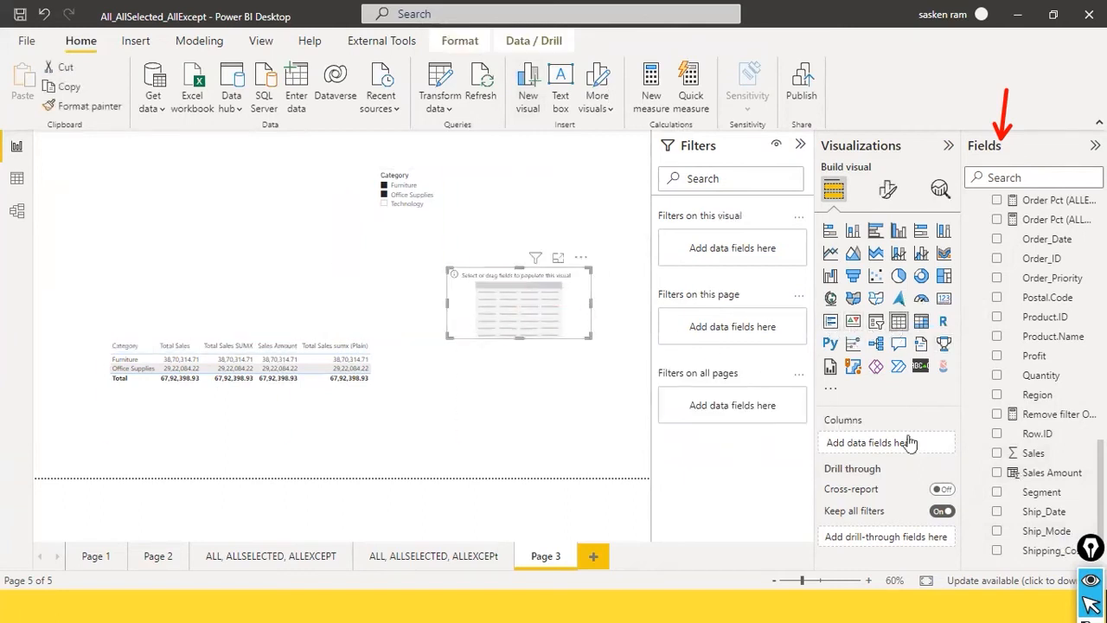
drag(1034, 452, 554, 312)
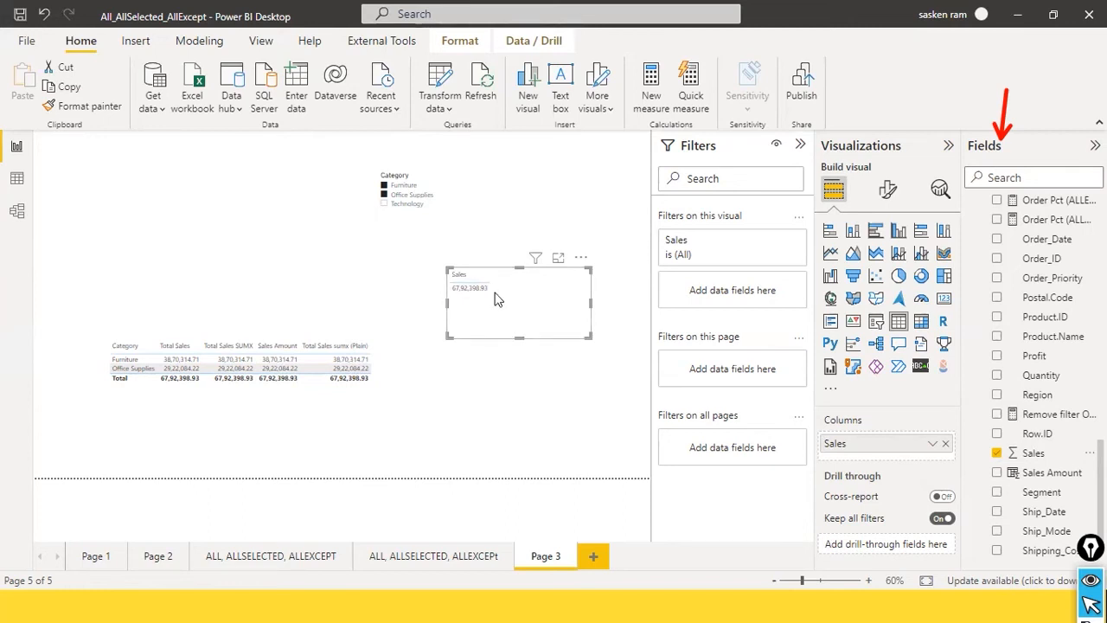
- Review the summarization options of the Sales column, keep Sum, and reselect the new Sales table
click(1032, 454)
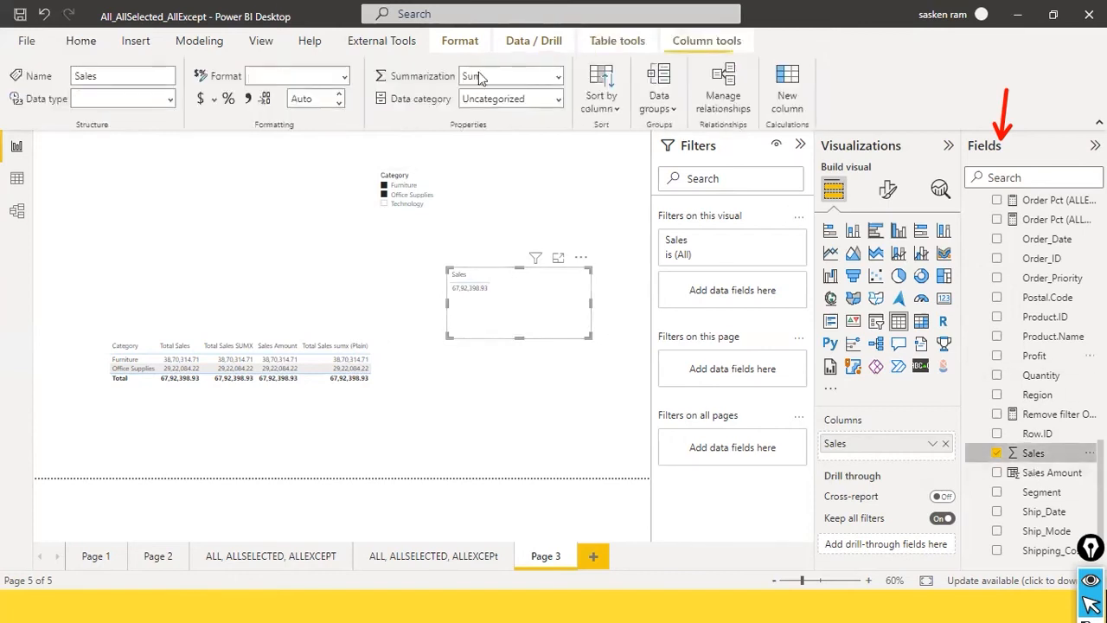
click(559, 78)
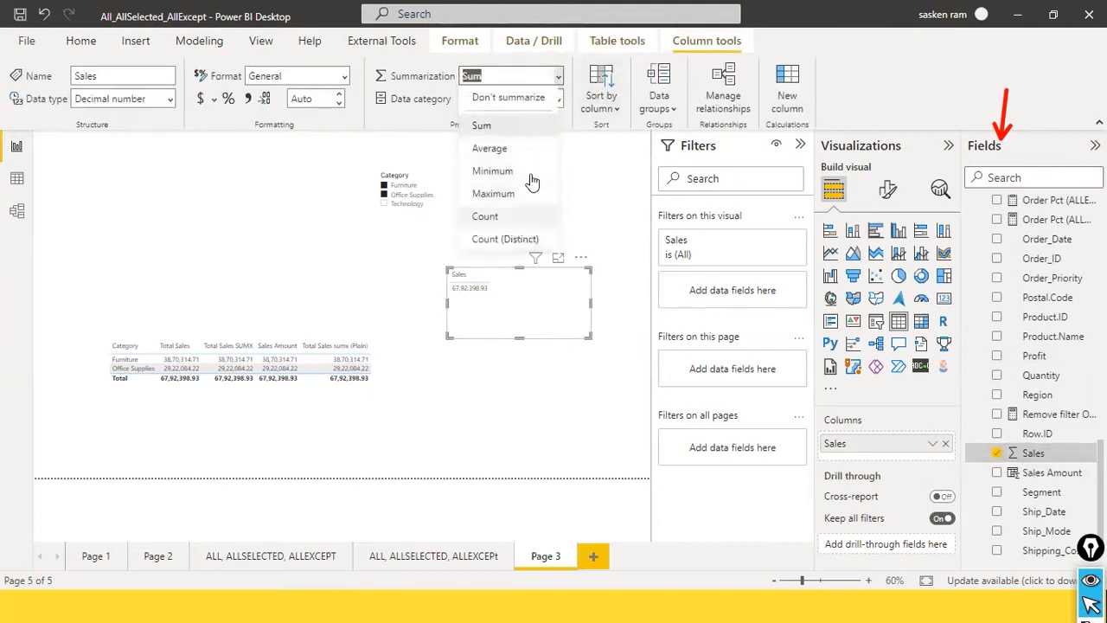
click(518, 131)
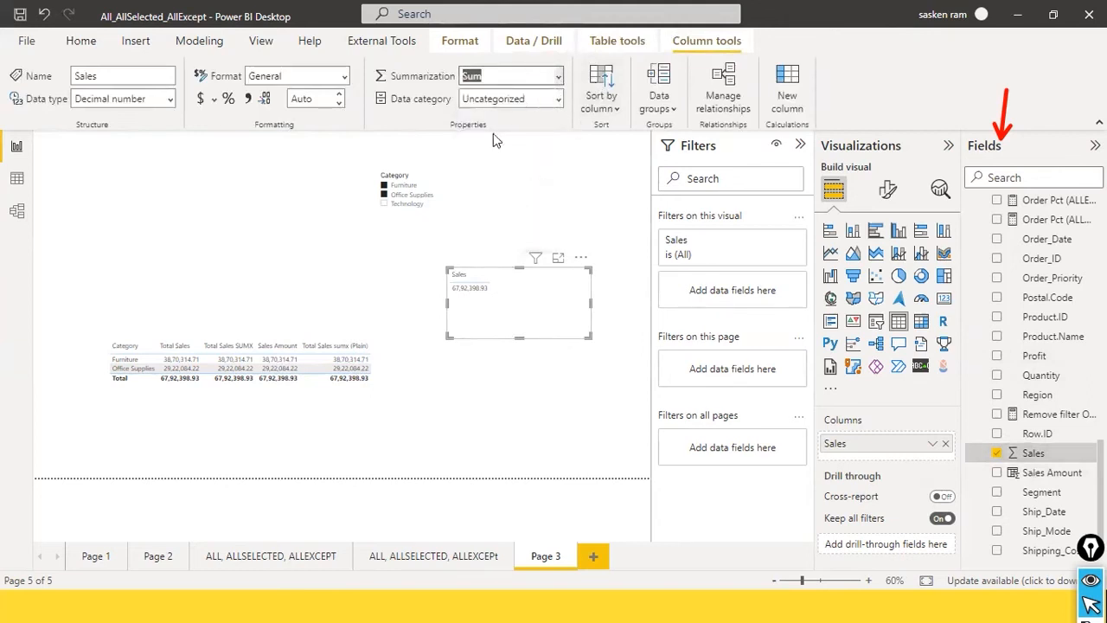
click(522, 173)
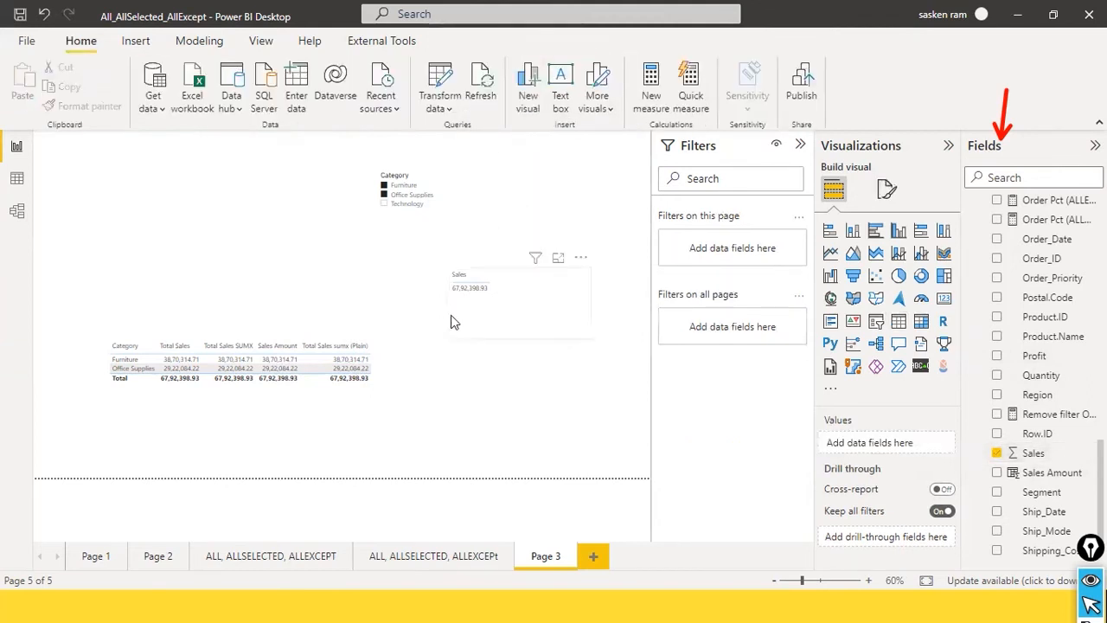
click(495, 320)
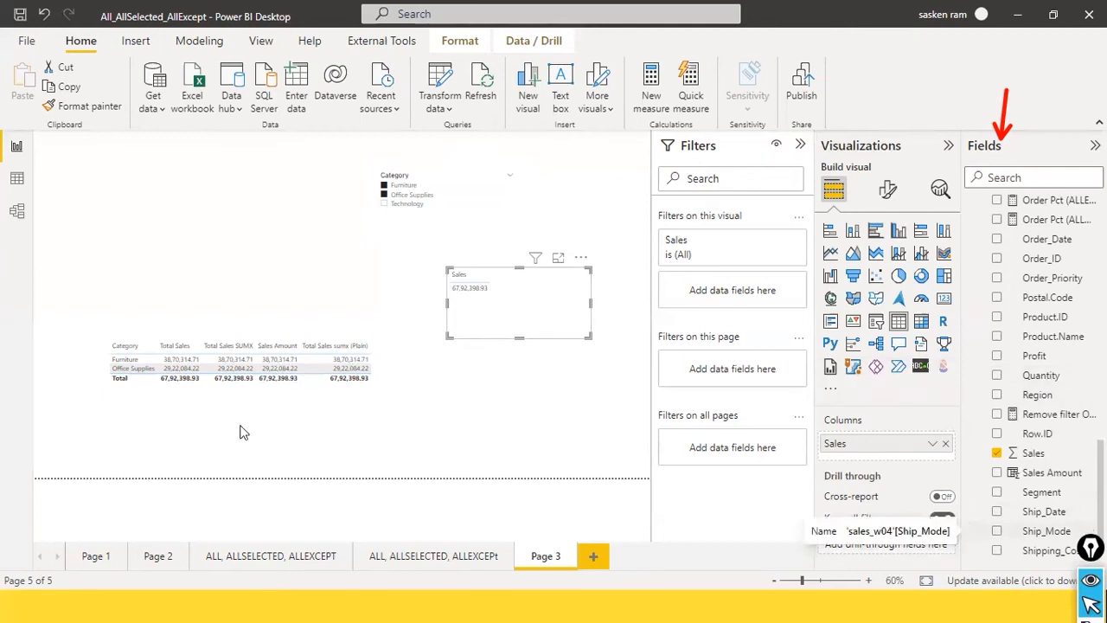
- Search the fields for "total" and inspect the Total Sales and Total Sales SUMX measures
scroll(1051, 286, up, 15)
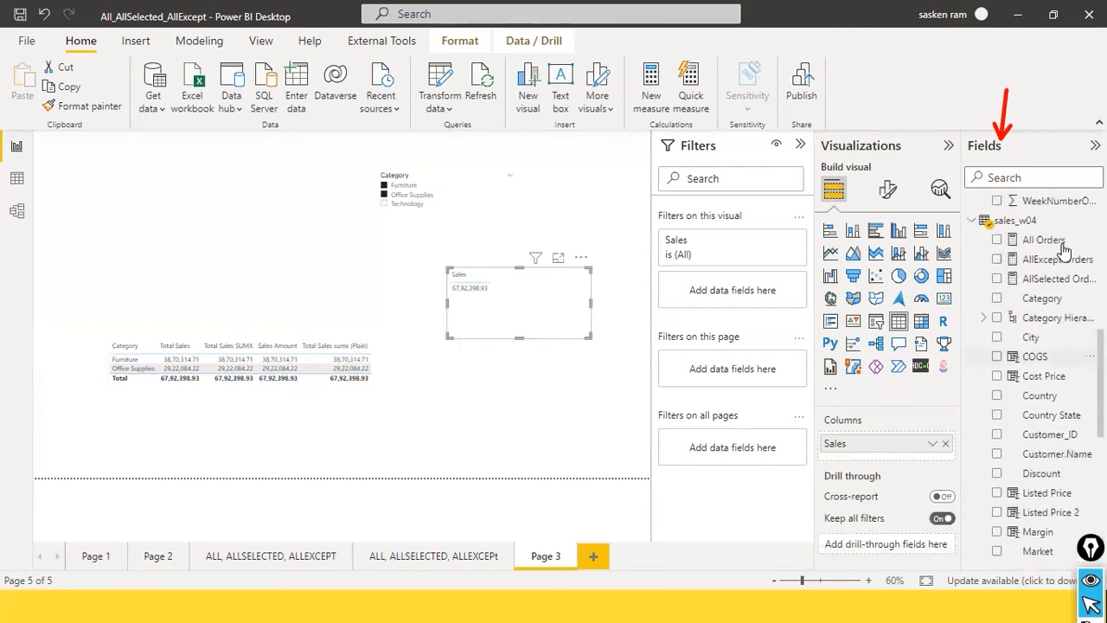
scroll(1056, 289, up, 5)
click(1010, 176)
text(total)
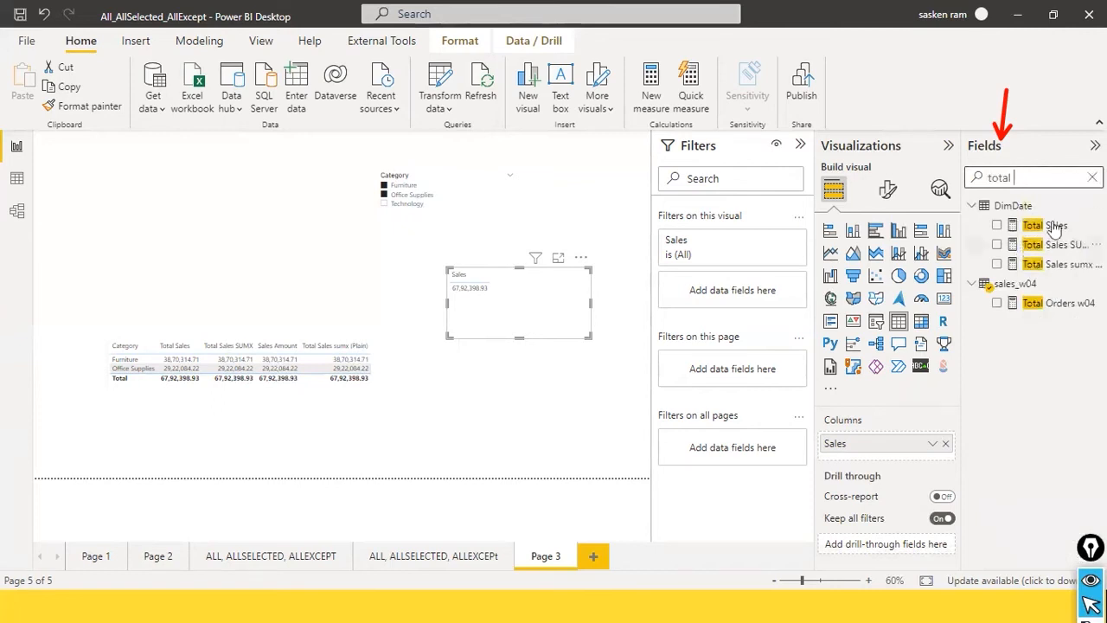
click(1057, 226)
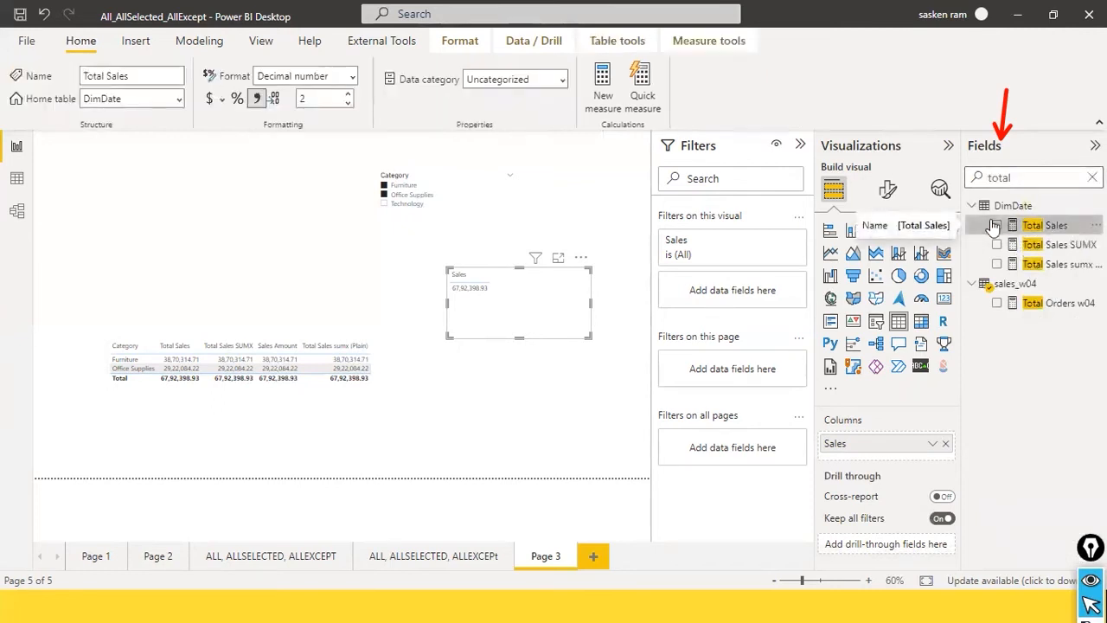
key(Down)
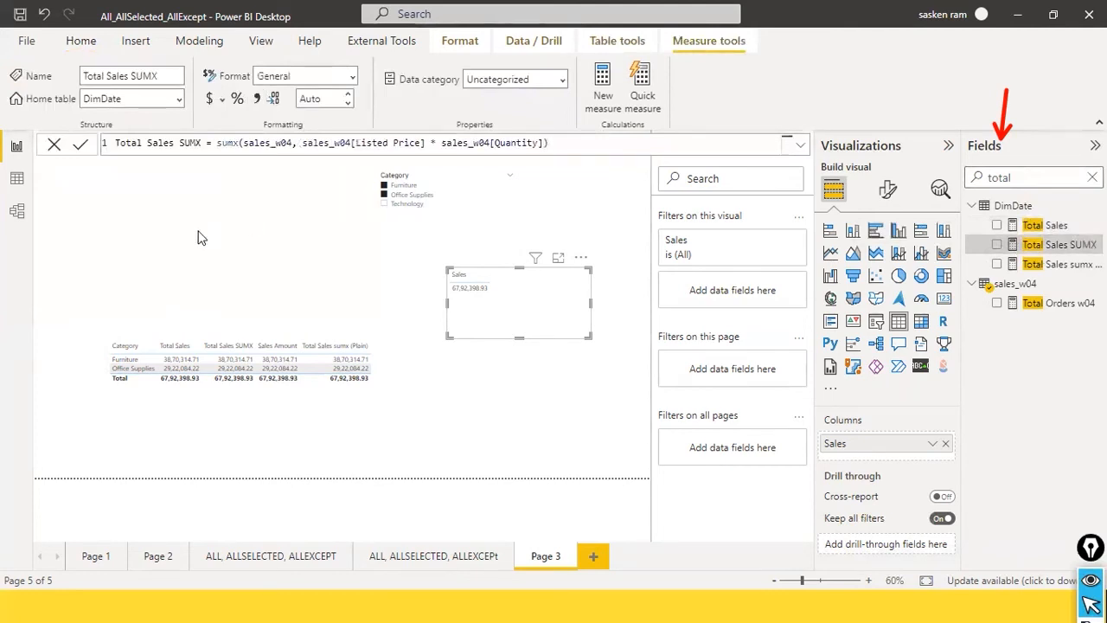
- Switch to the PowerPoint slide show and reveal the four Calculated Column points through "Row by row calculation usually"
key(alt+Tab)
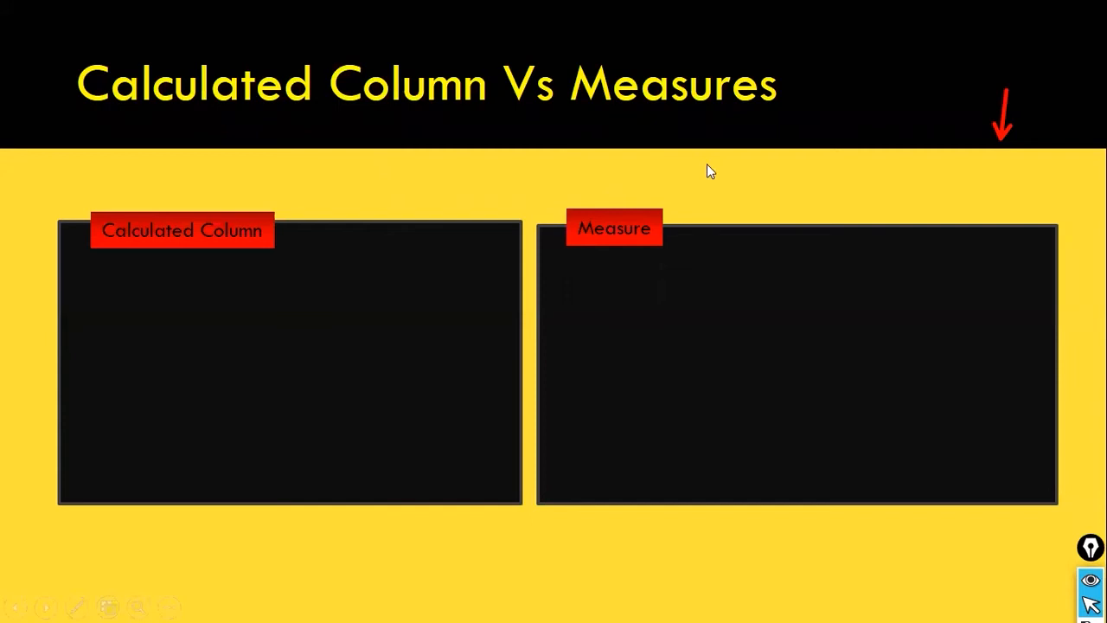
click(1075, 21)
click(753, 327)
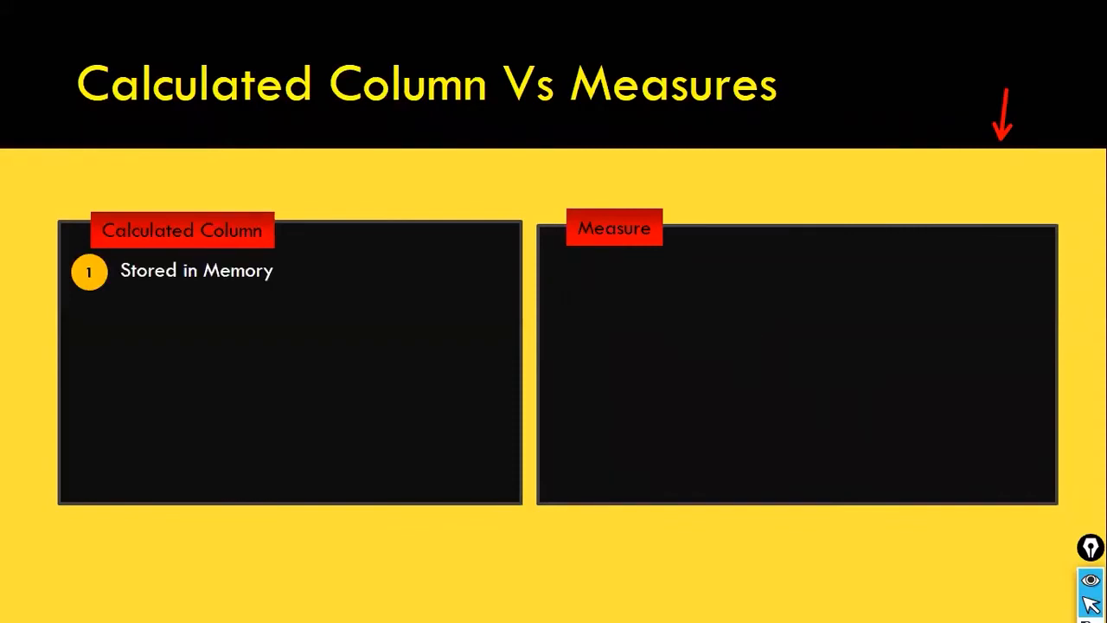
key(Right)
key(Right)
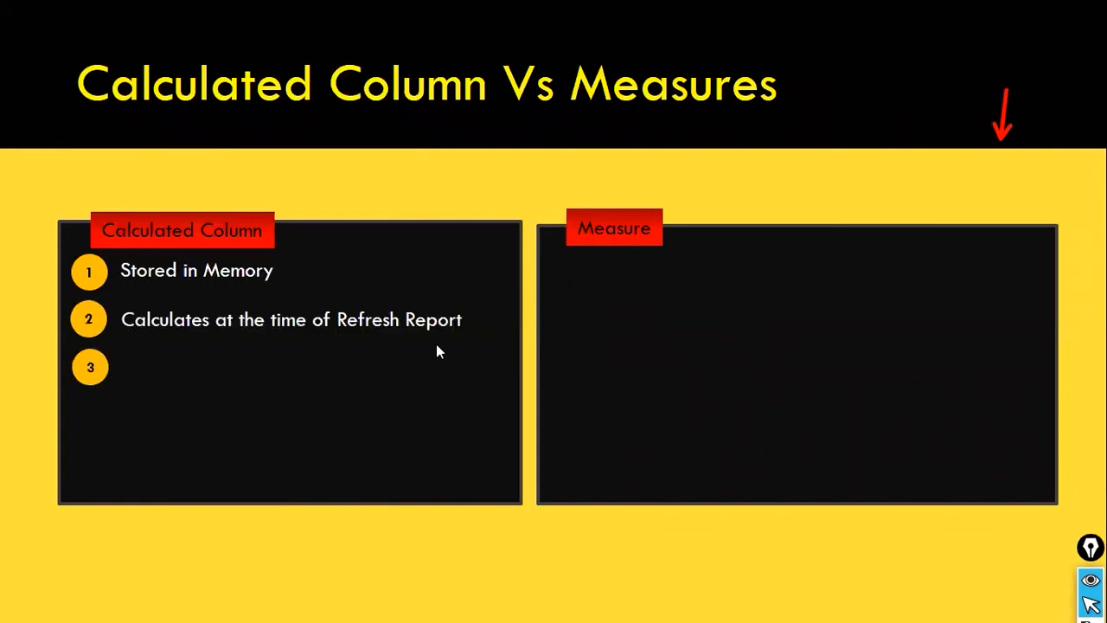
key(Right)
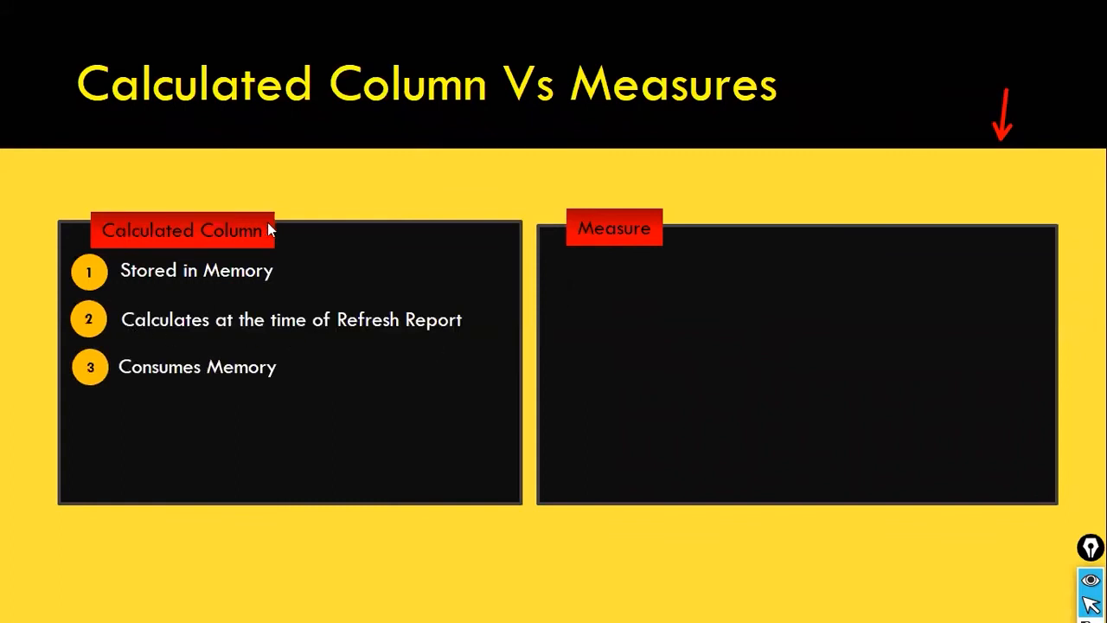
key(Right)
key(Right)
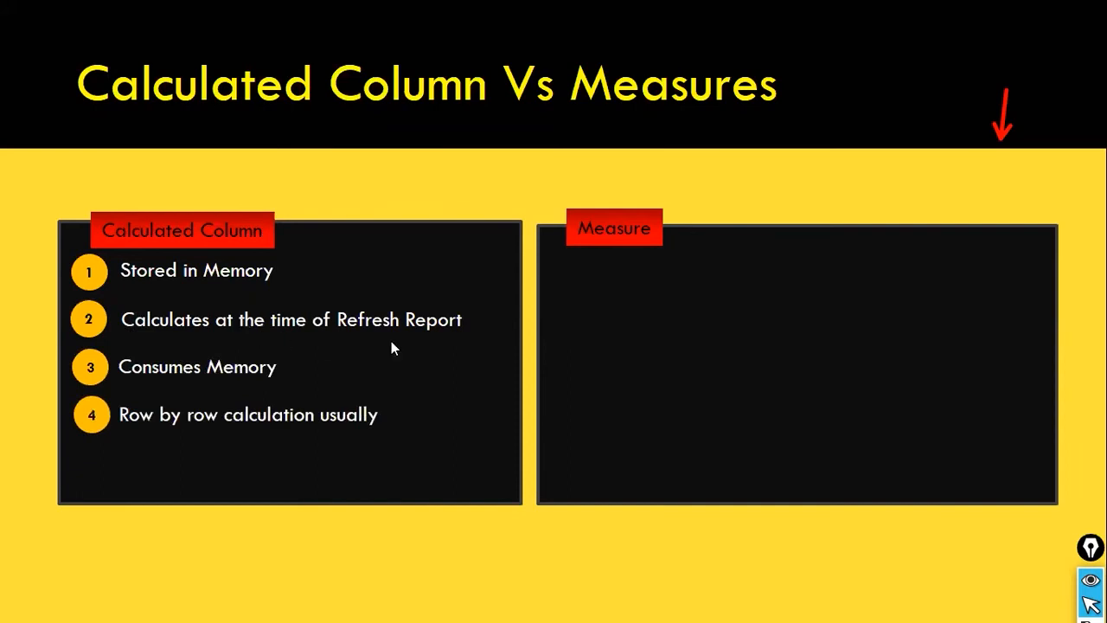